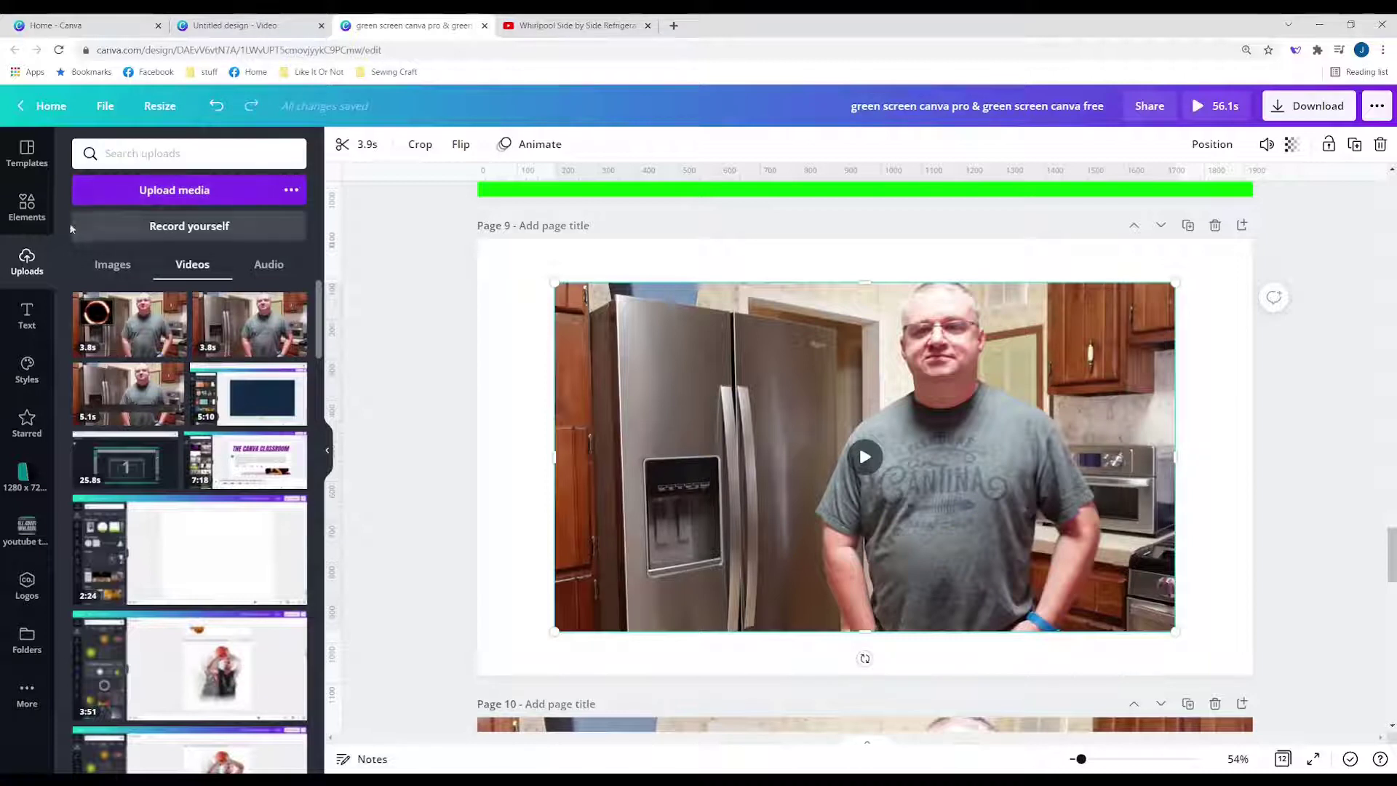
# Step: Set the kitchen video as the background of page 9
pyautogui.click(171, 198)
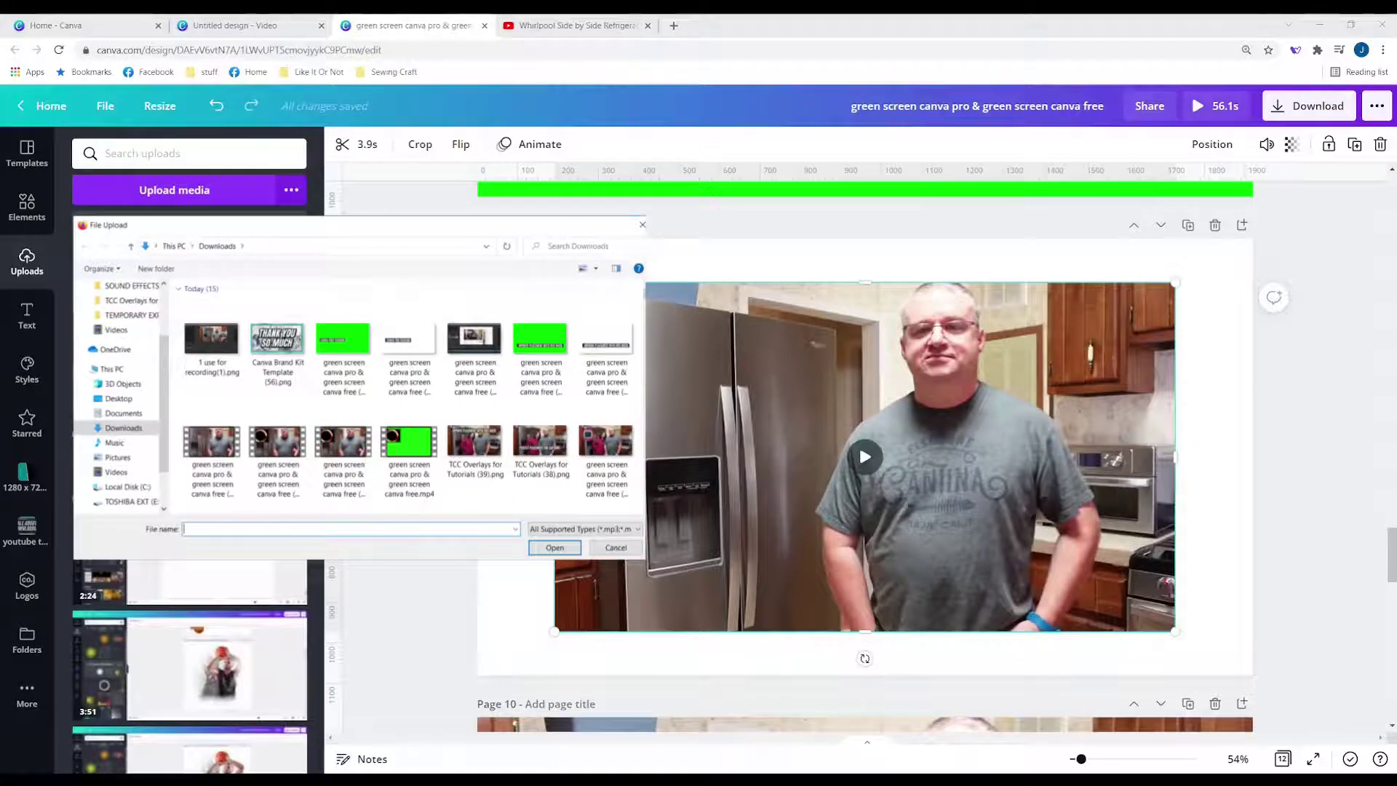
pyautogui.press('Escape')
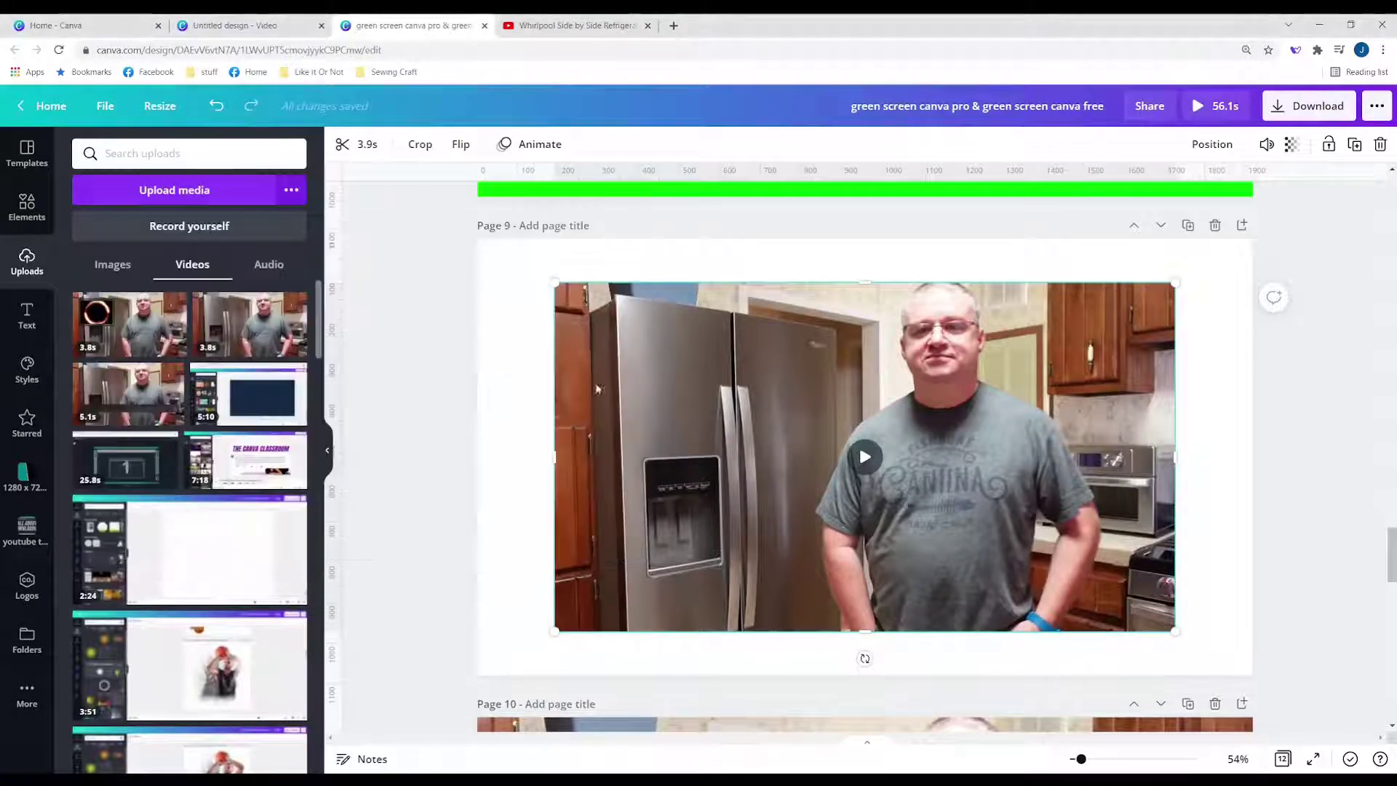
pyautogui.rightClick(644, 390)
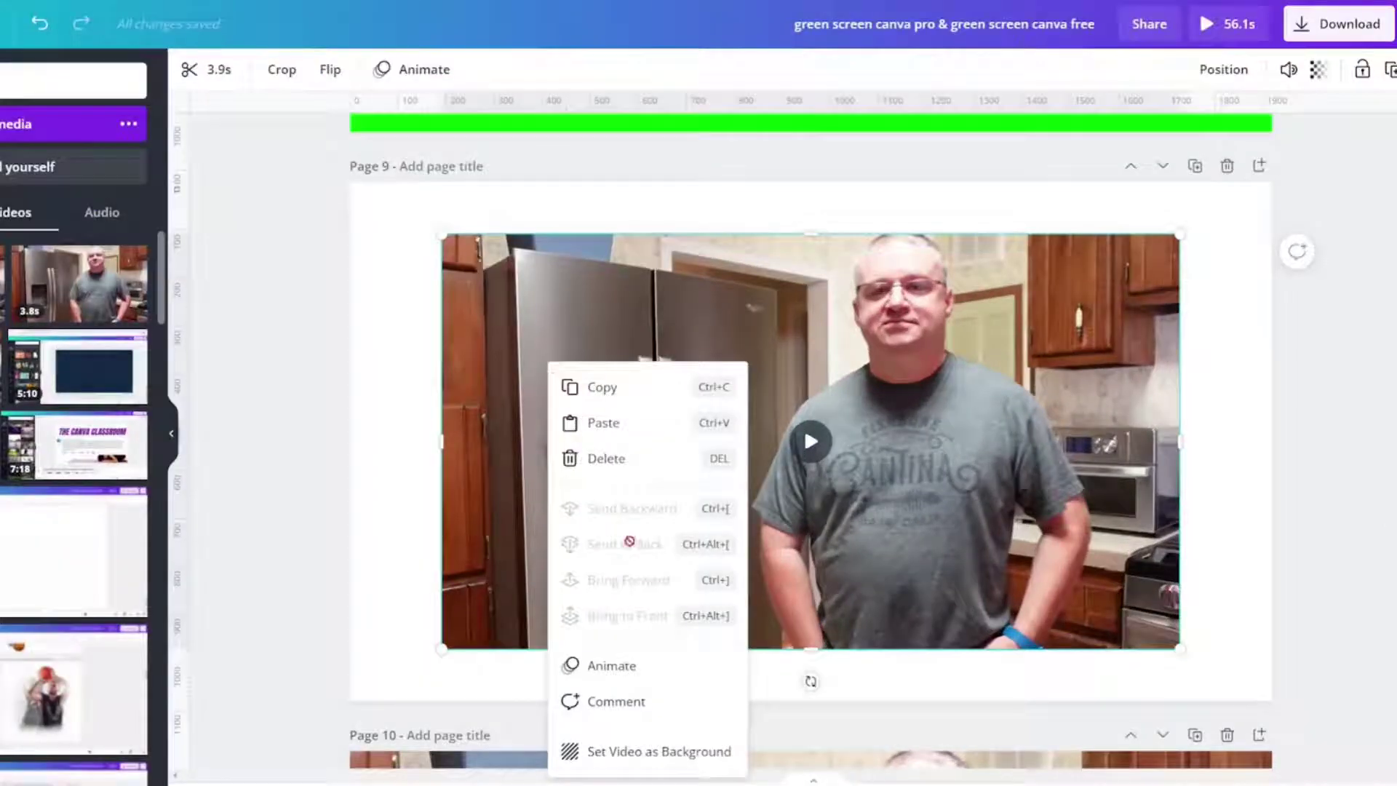
pyautogui.click(657, 752)
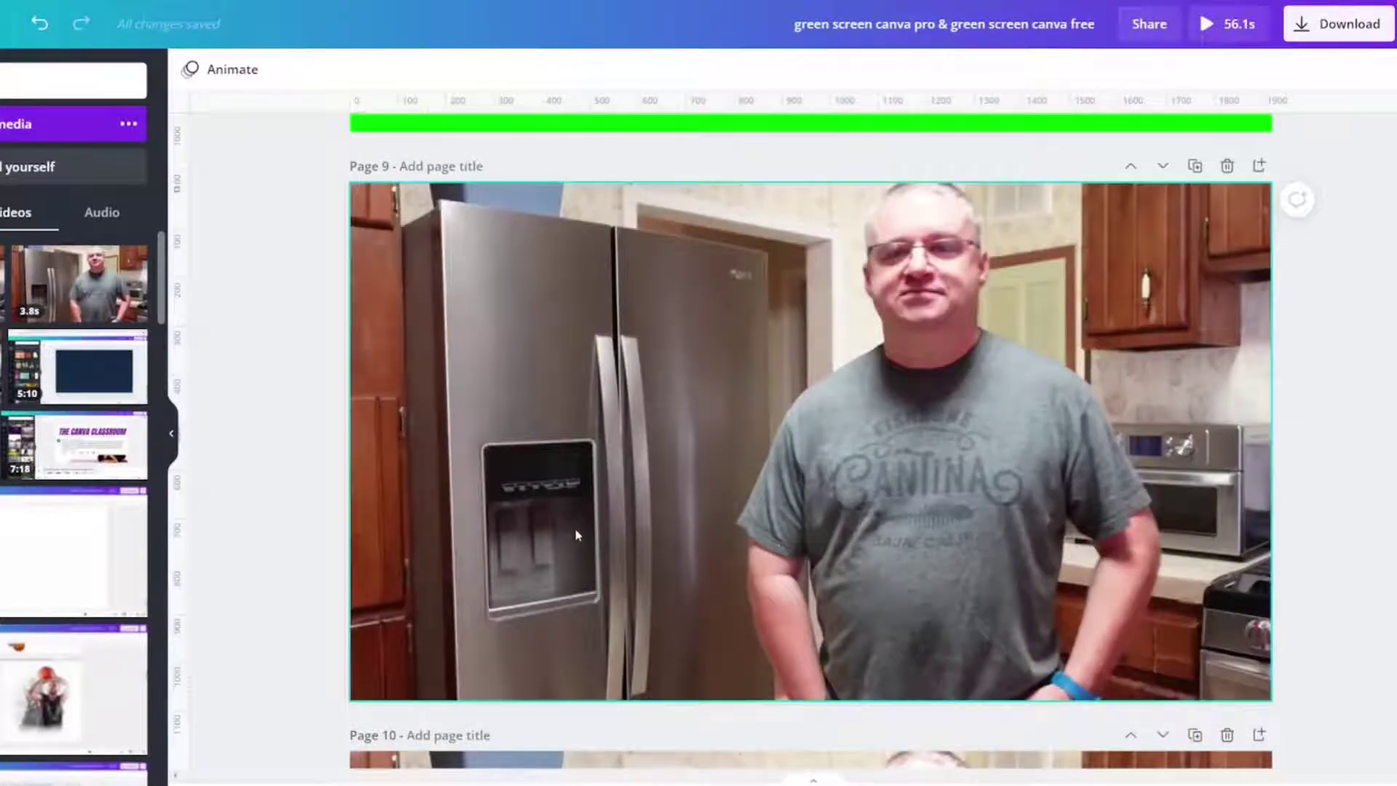
# Step: Drag the fire-ring clip from page 8 onto page 9
pyautogui.scroll(6, 578, 533)
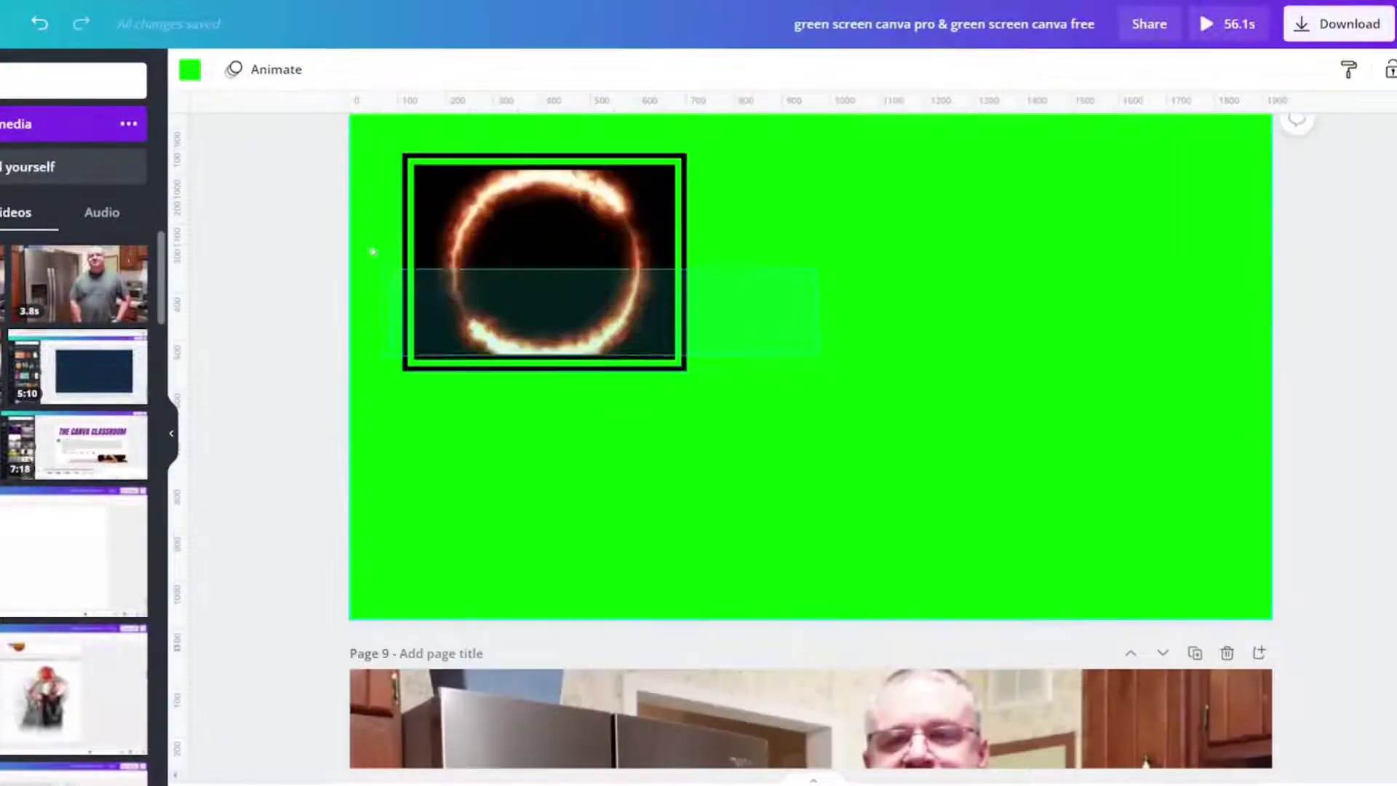
pyautogui.click(512, 284)
pyautogui.moveTo(512, 284); pyautogui.dragTo(529, 683)
pyautogui.scroll(-3, 509, 574)
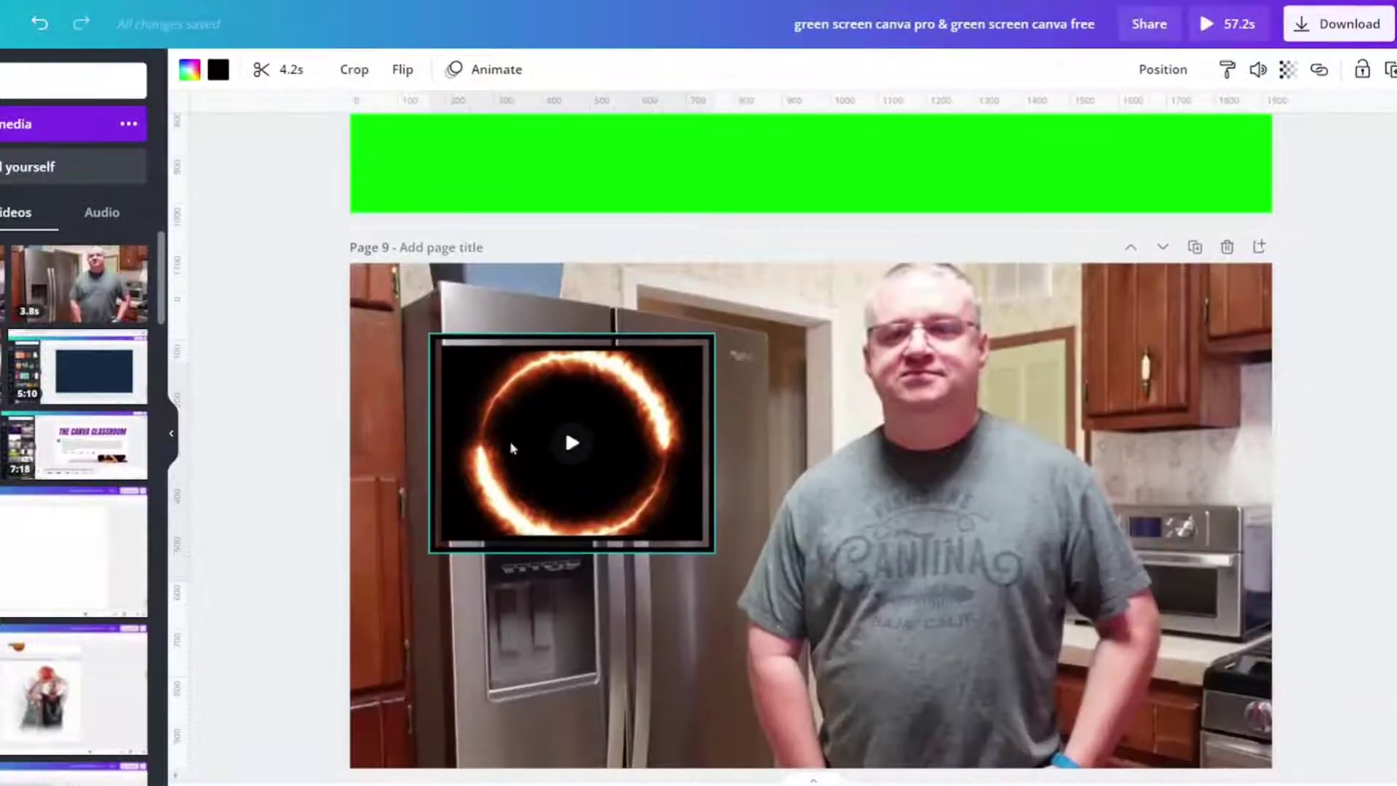
pyautogui.click(269, 462)
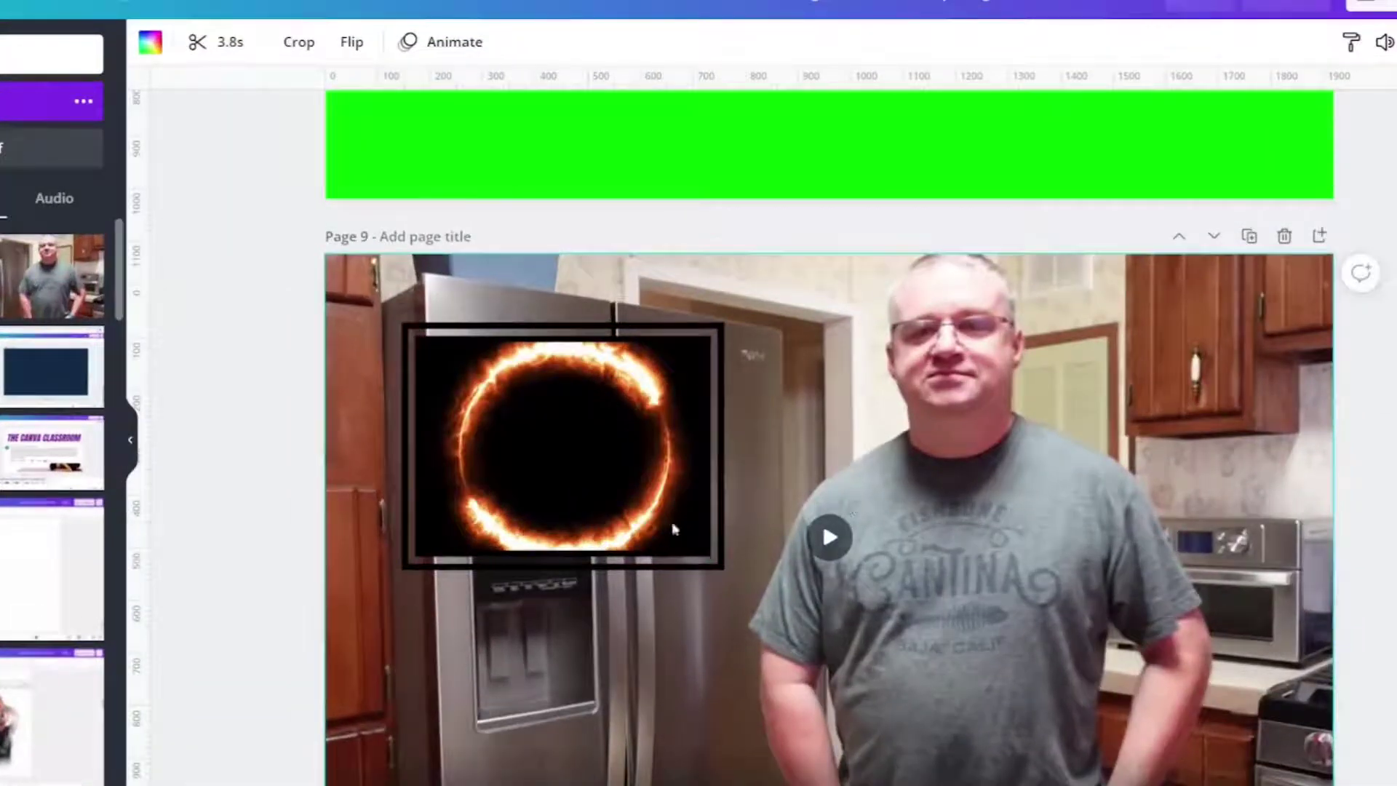
# Step: Delete the fire-ring clip and search Elements graphics for 'subscribe'
pyautogui.click(574, 484)
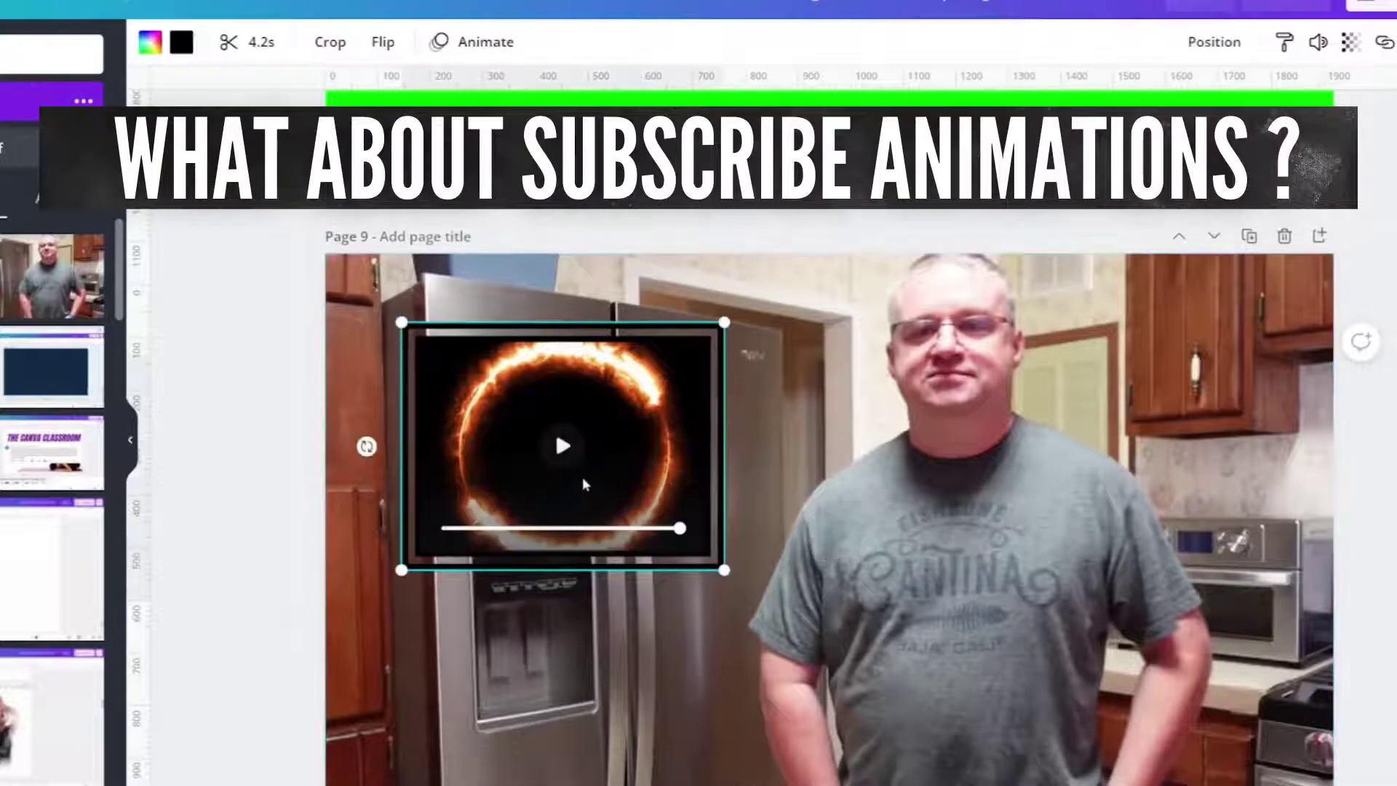
pyautogui.press('Delete')
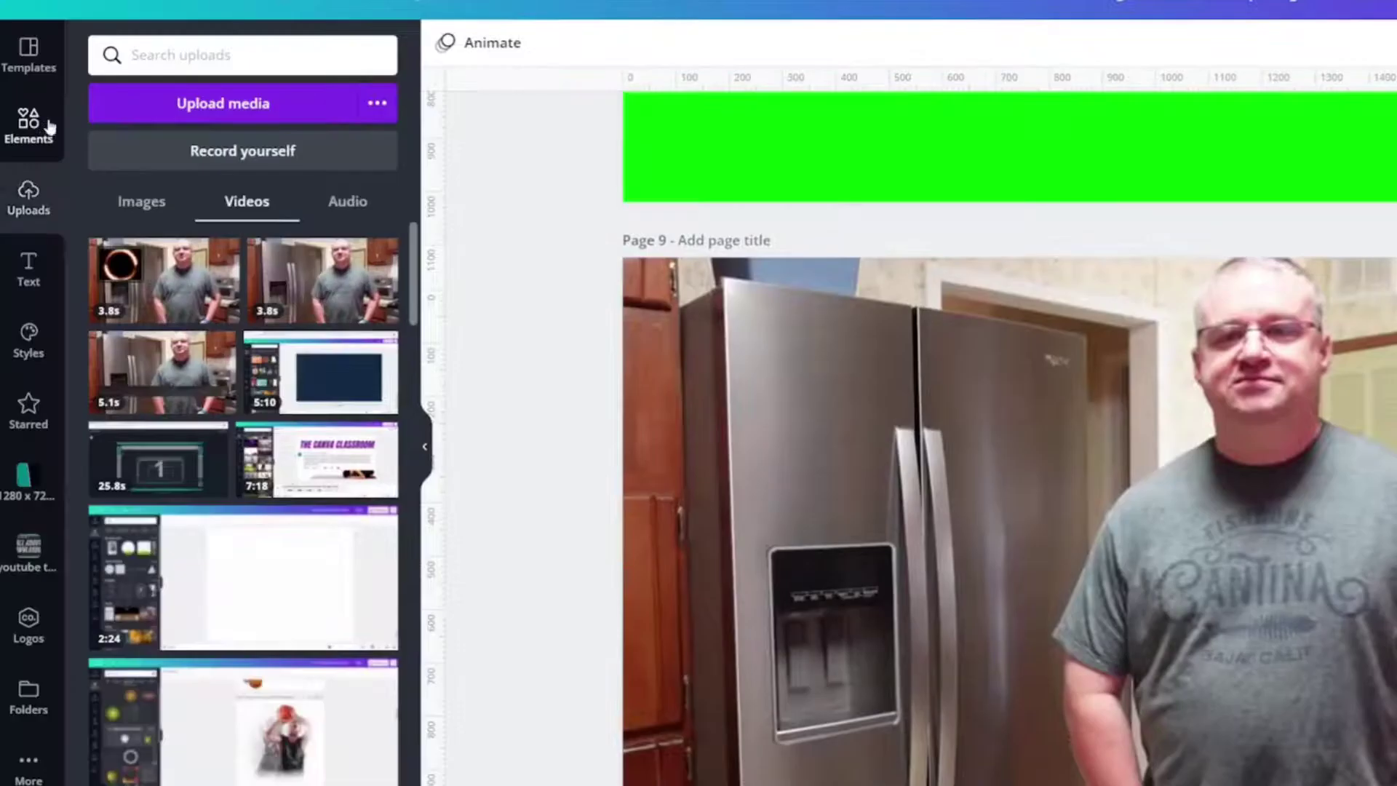
pyautogui.click(29, 123)
pyautogui.doubleClick(153, 58)
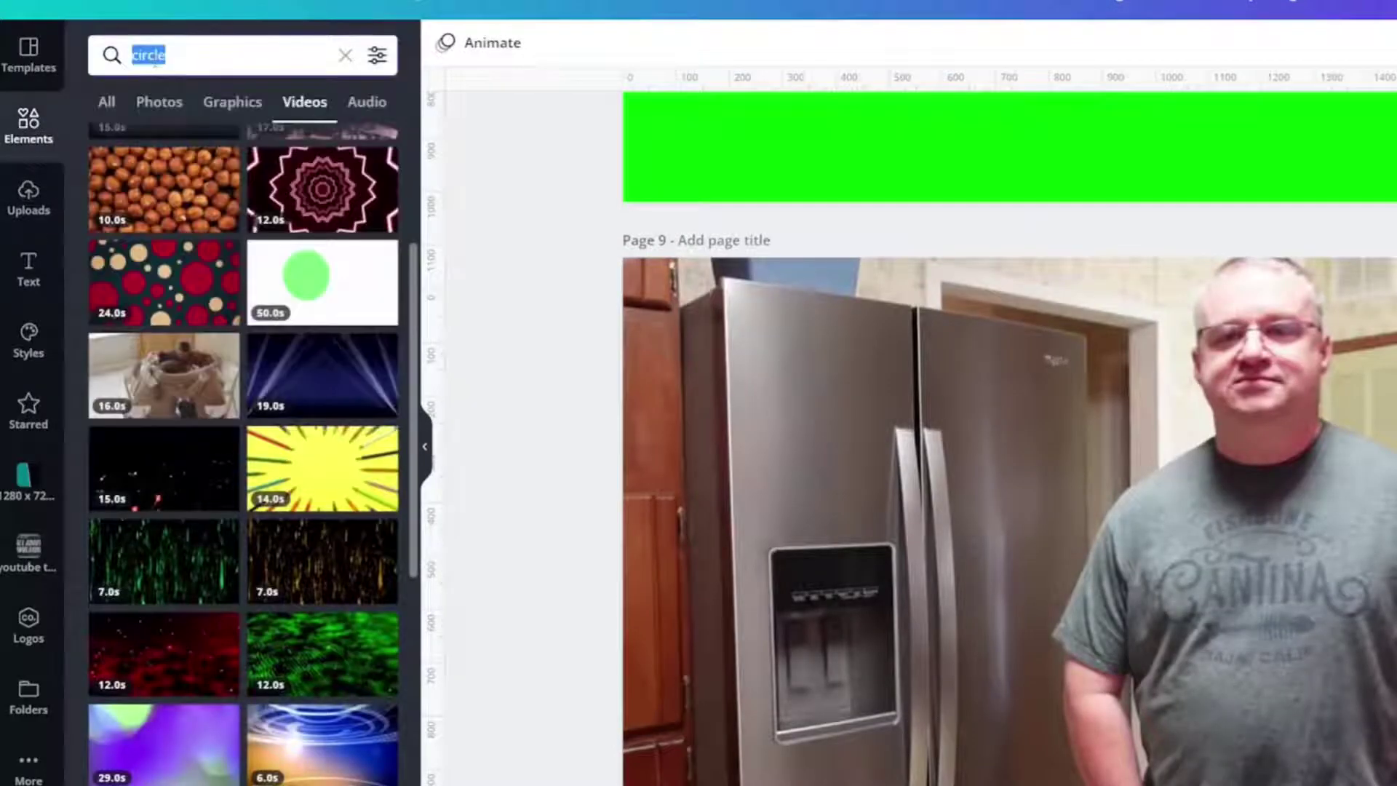
pyautogui.write('subscribe')
pyautogui.press('Return')
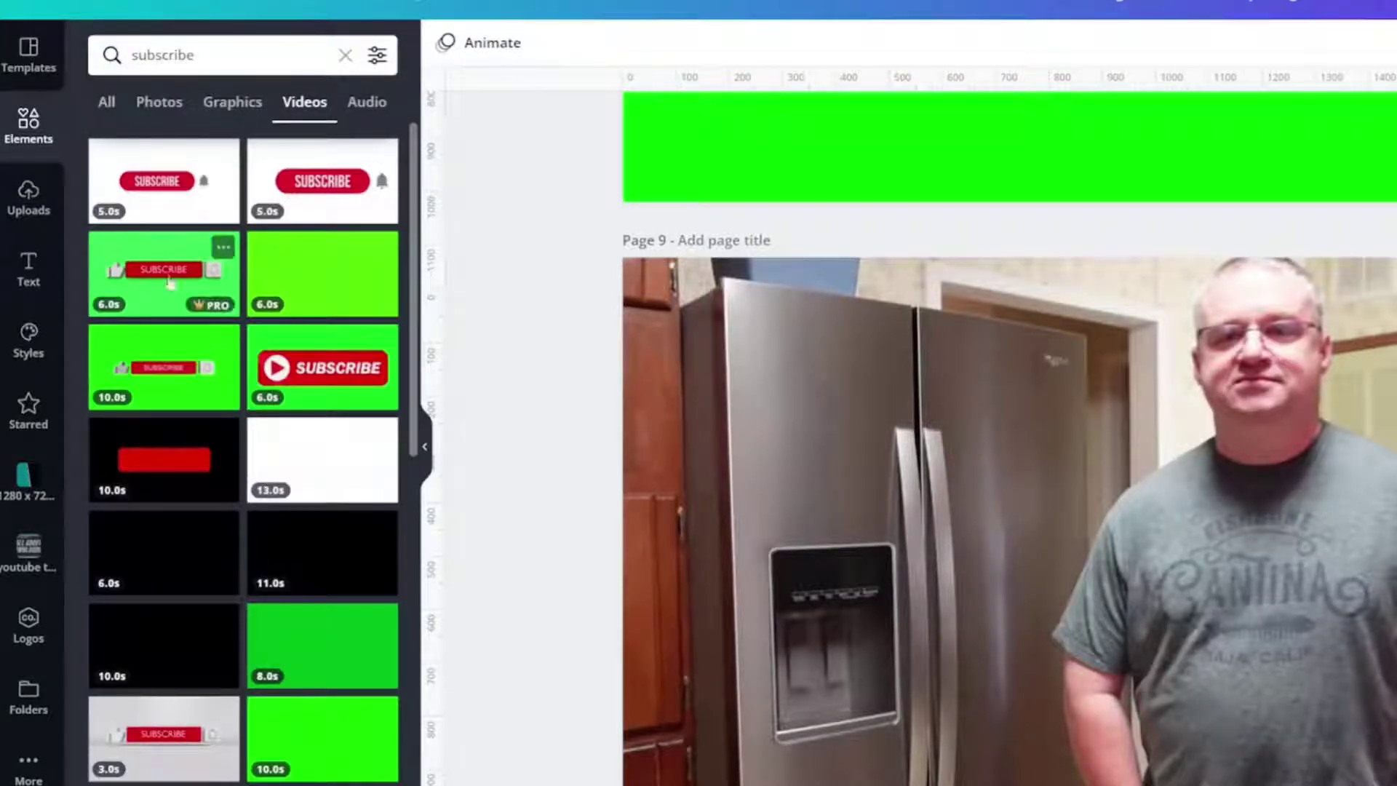
pyautogui.click(234, 104)
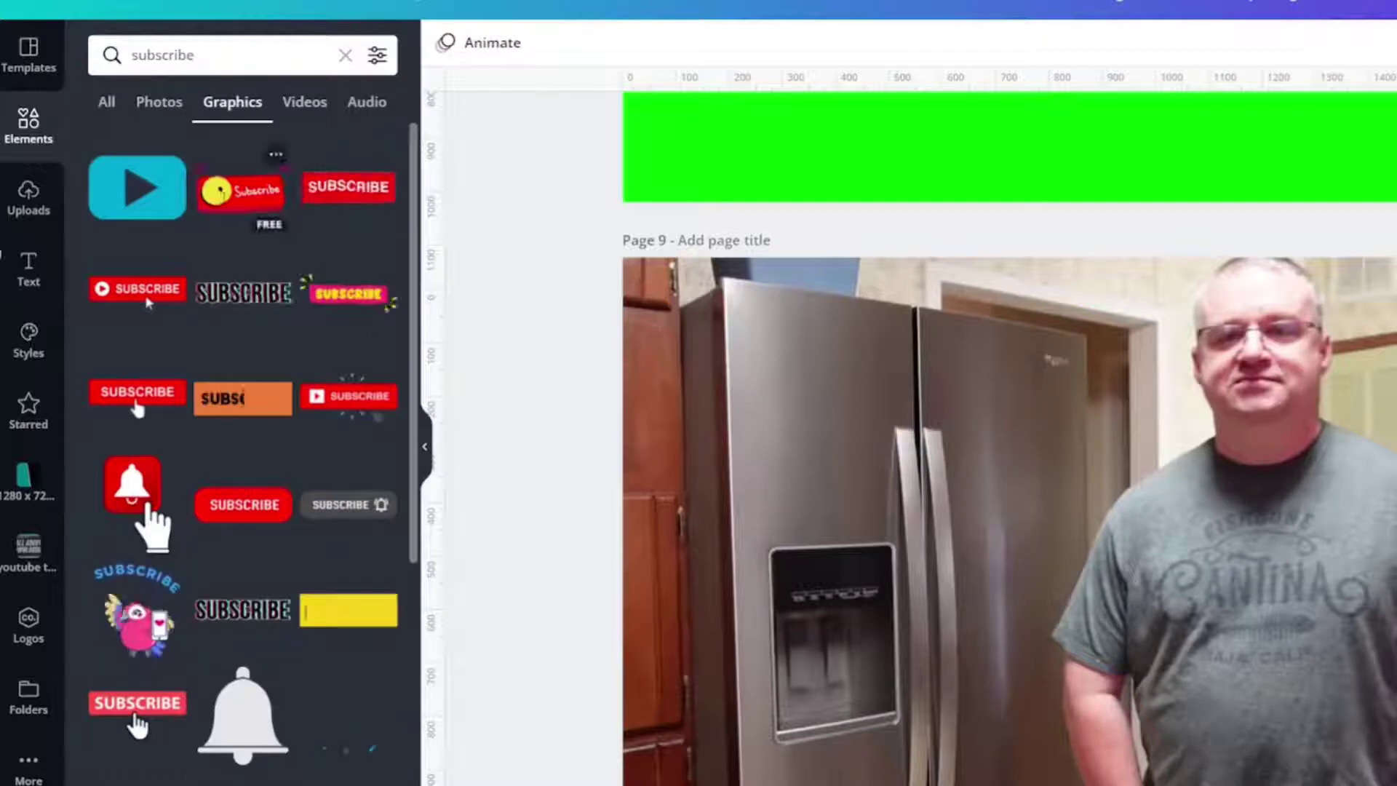
# Step: Filter to animated, add the red SUBSCRIBE graphic, then shrink it onto the fridge's upper left
pyautogui.click(376, 55)
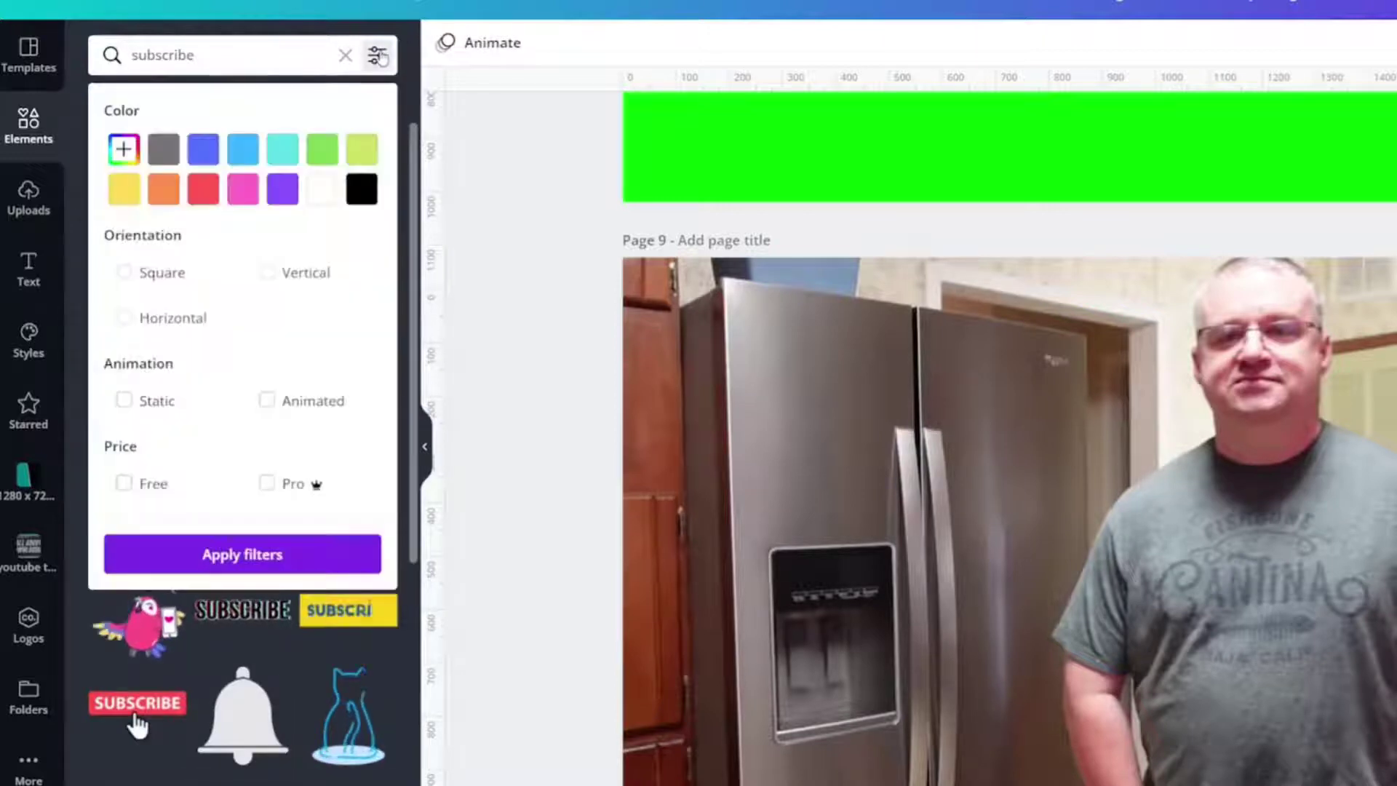
pyautogui.click(267, 400)
pyautogui.click(234, 557)
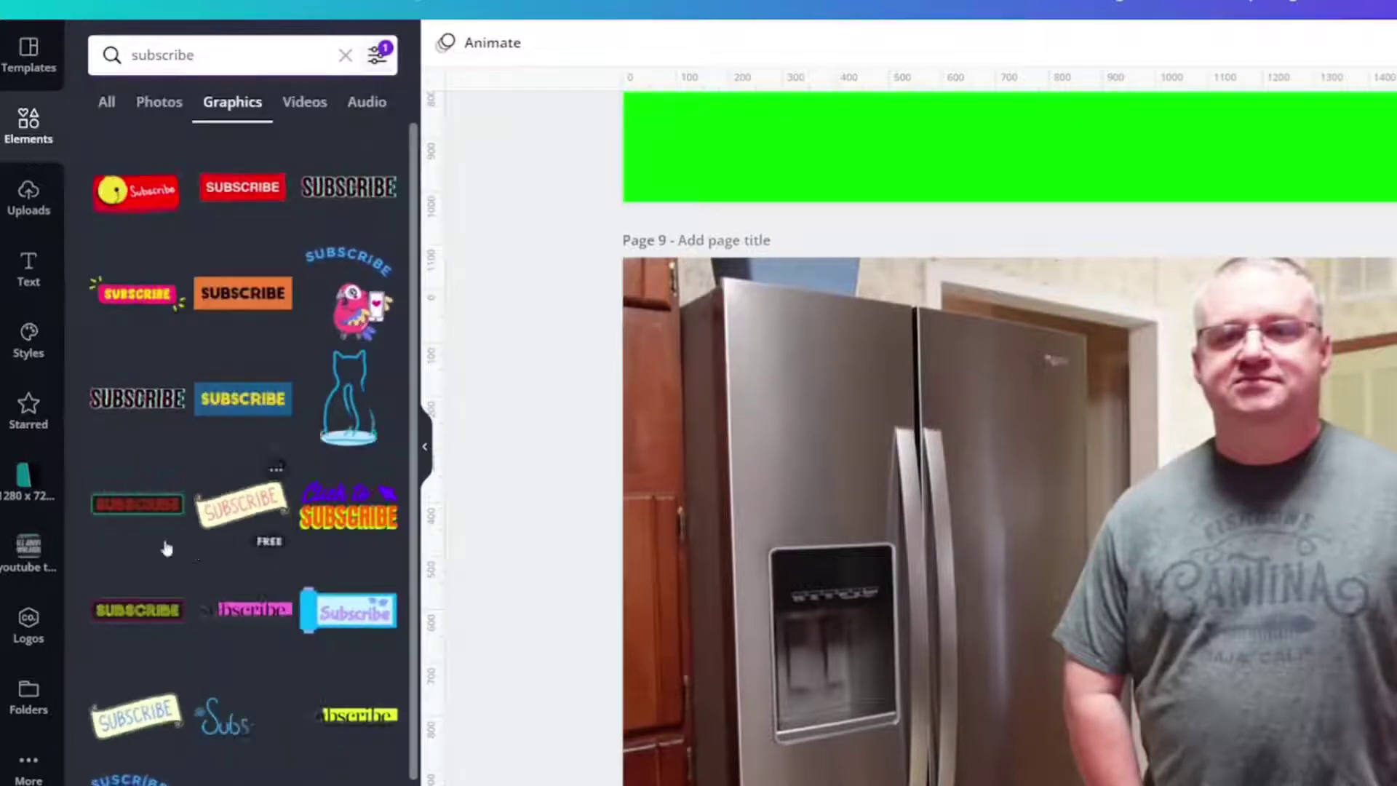
pyautogui.click(233, 193)
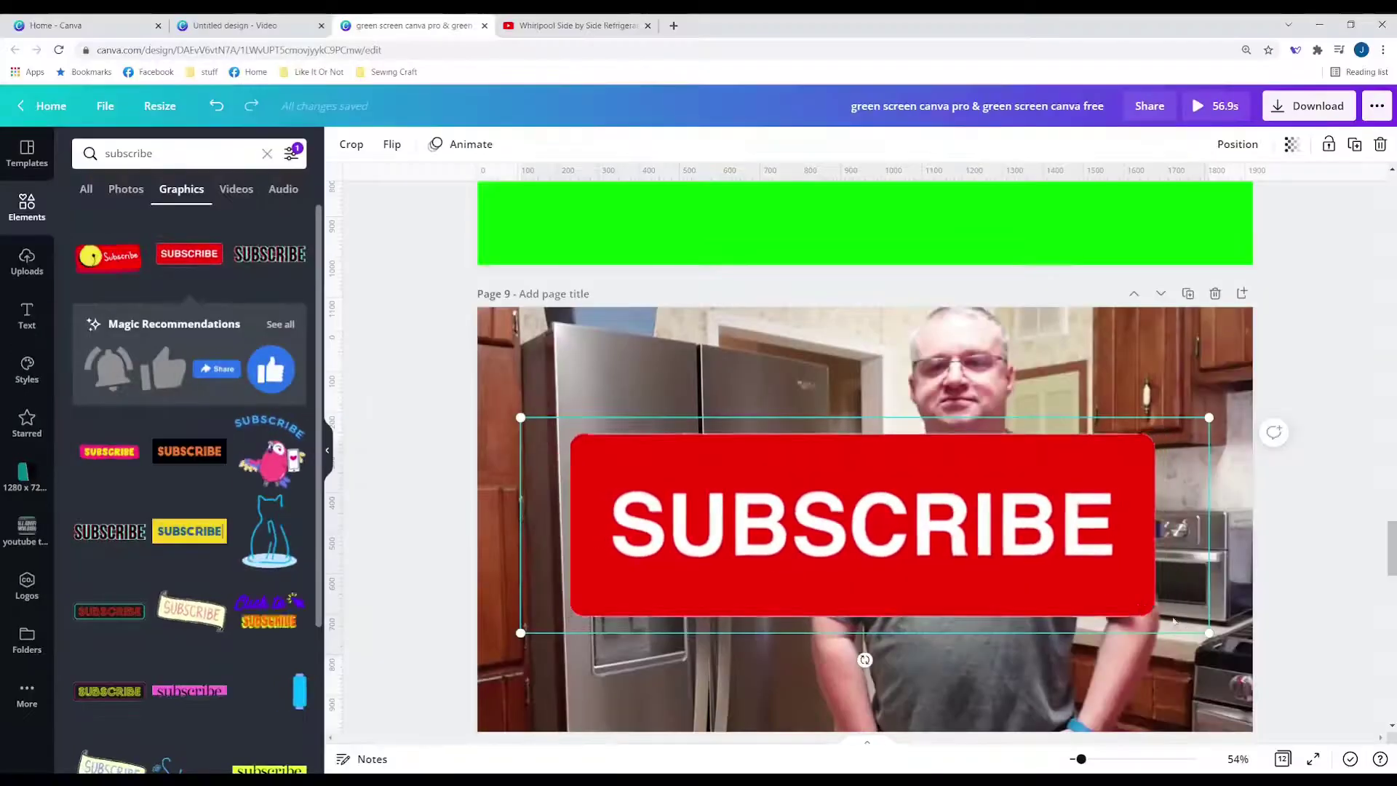
pyautogui.moveTo(1209, 635); pyautogui.dragTo(692, 473)
pyautogui.moveTo(629, 429); pyautogui.dragTo(654, 360)
# Step: Download only page 9 as an MP4 video, then continue editing
pyautogui.click(1308, 105)
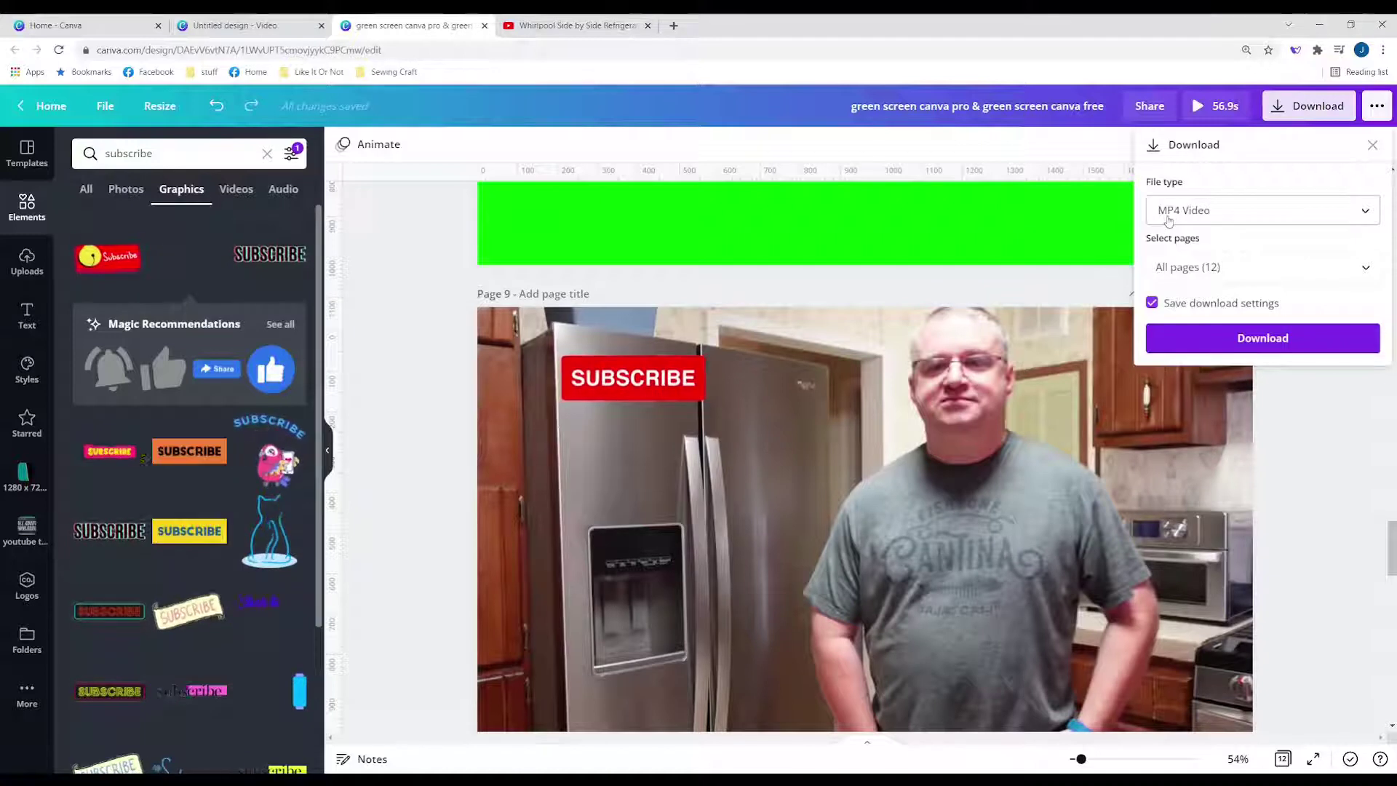
pyautogui.click(1261, 266)
pyautogui.click(1238, 310)
pyautogui.scroll(-5, 1237, 320)
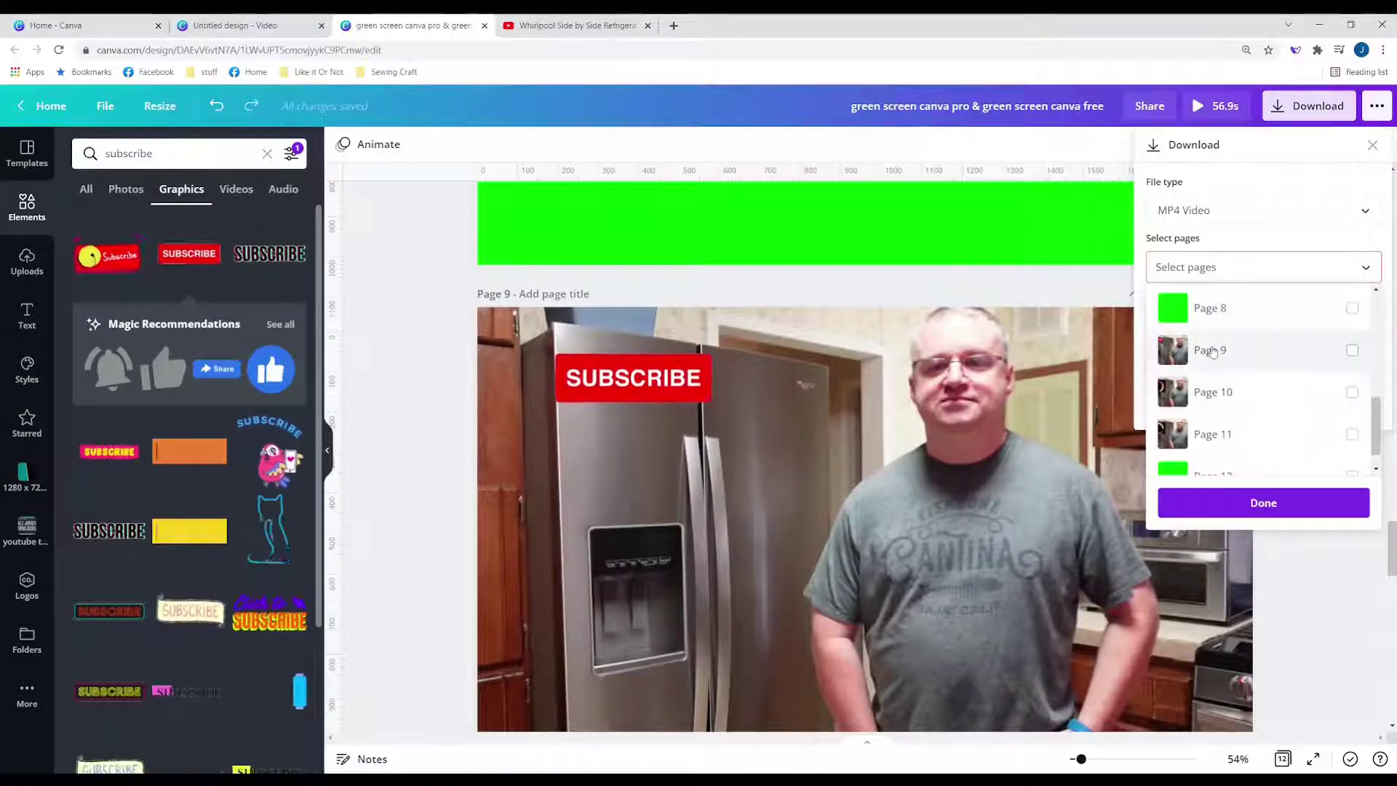
pyautogui.click(1204, 350)
pyautogui.click(1205, 513)
pyautogui.click(1241, 339)
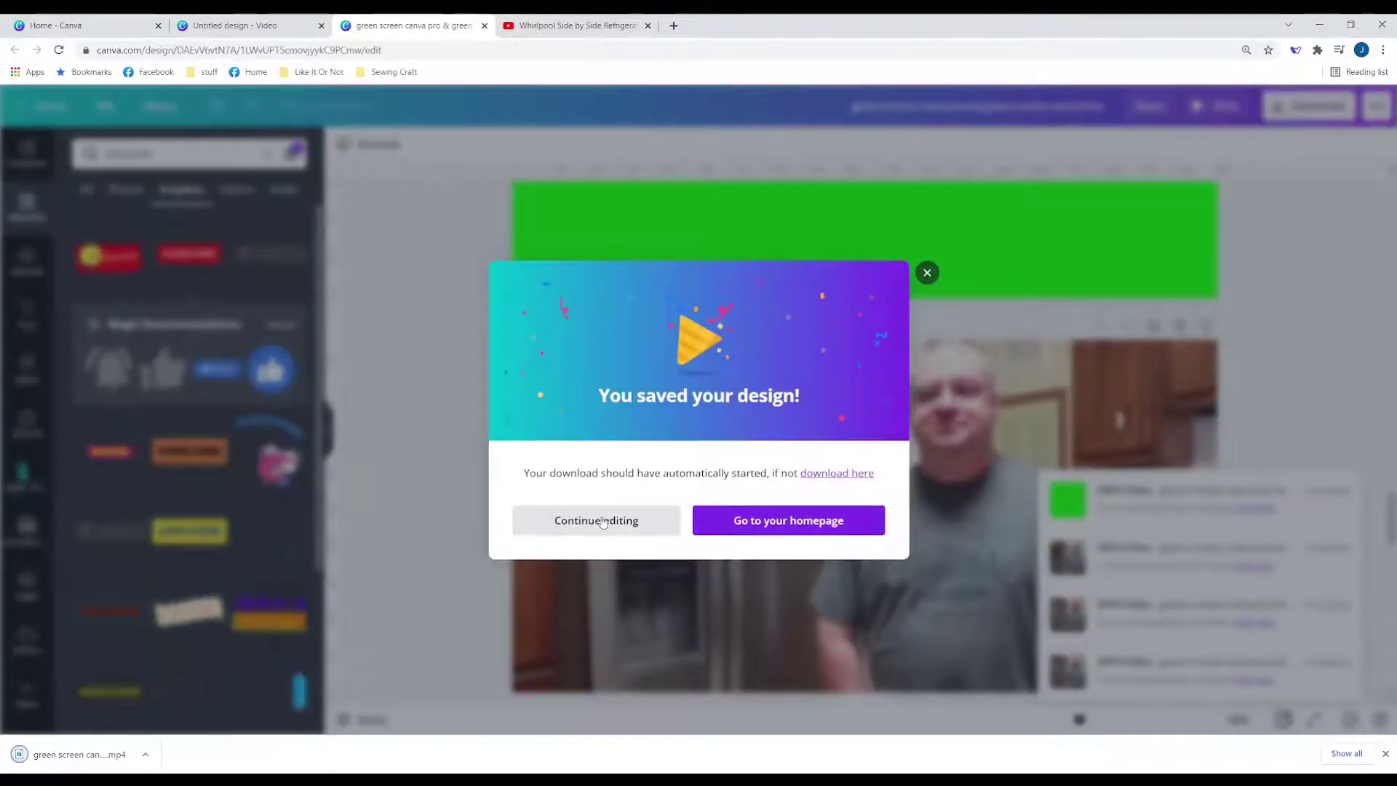
pyautogui.click(602, 522)
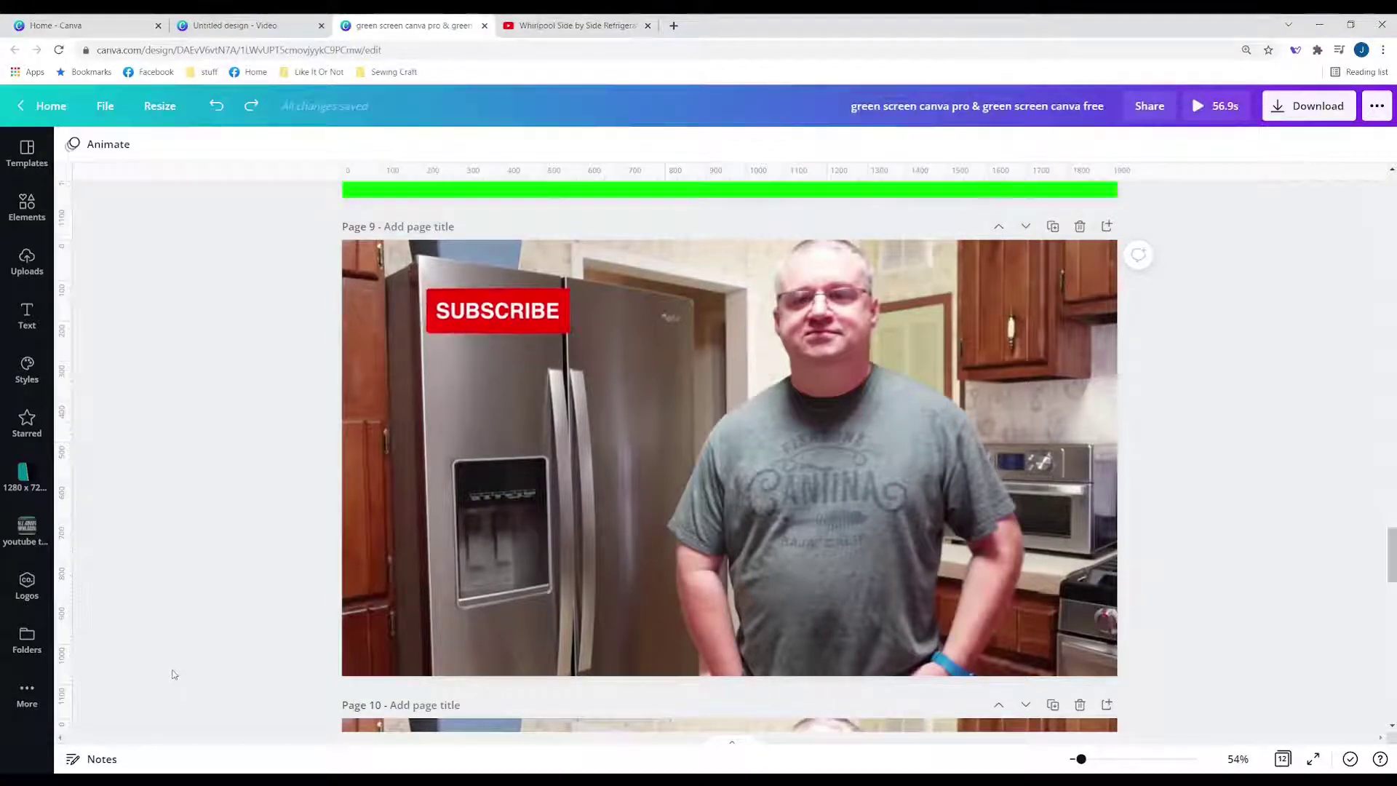
# Step: Switch to the YouTube tab showing the Whirlpool side-by-side refrigerator video
pyautogui.click(598, 17)
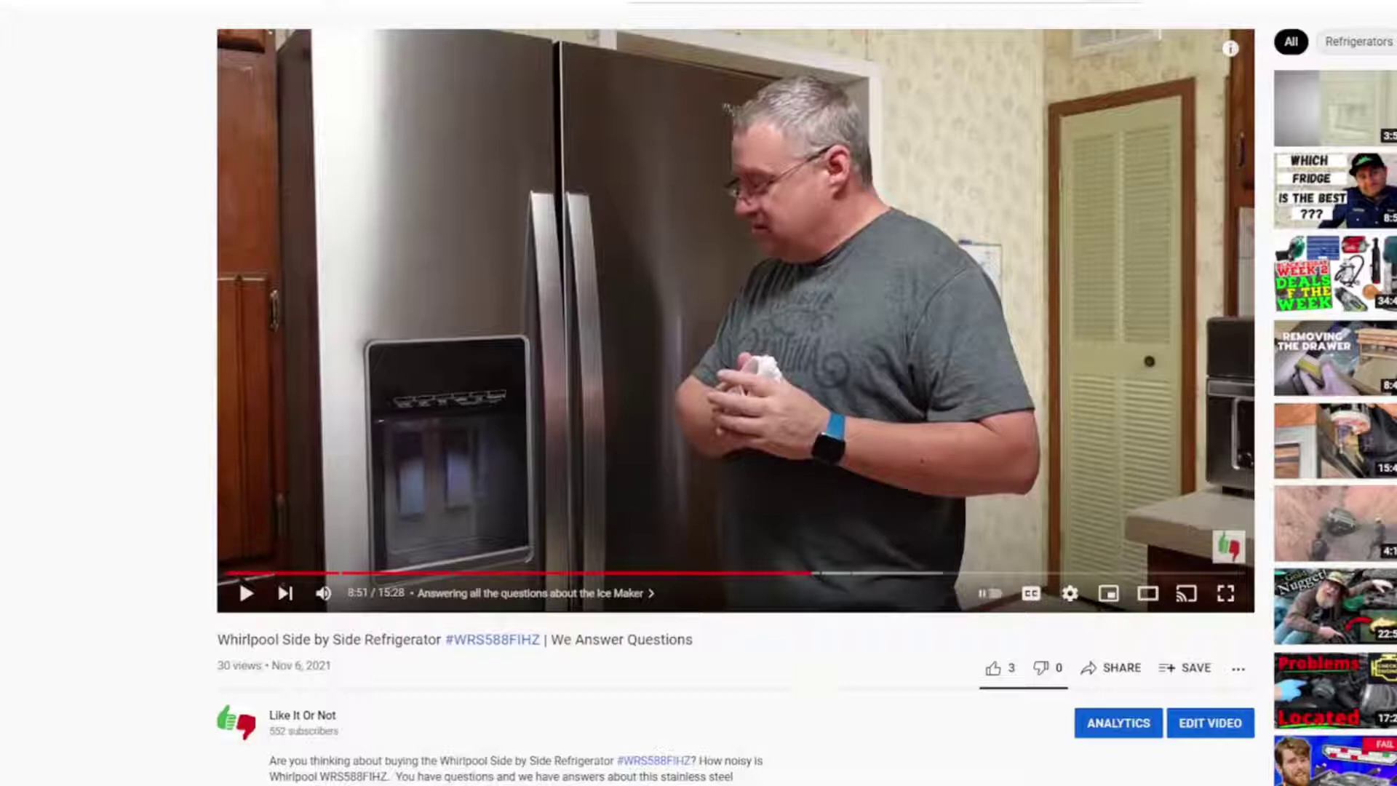
# Step: Snip the paused refrigerator video frame with Win+Shift+S and return to the Canva tab
pyautogui.press('super+shift+s')
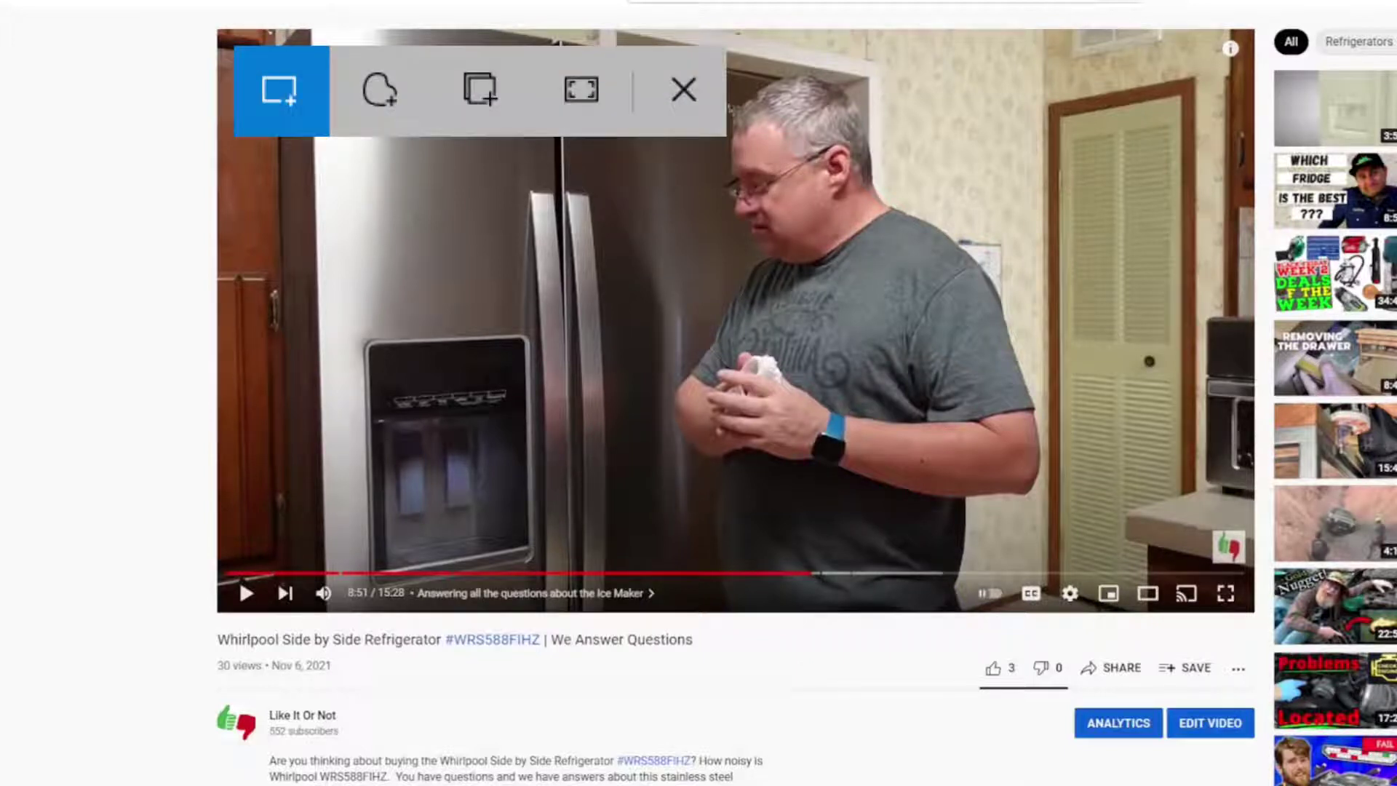
pyautogui.press('Escape')
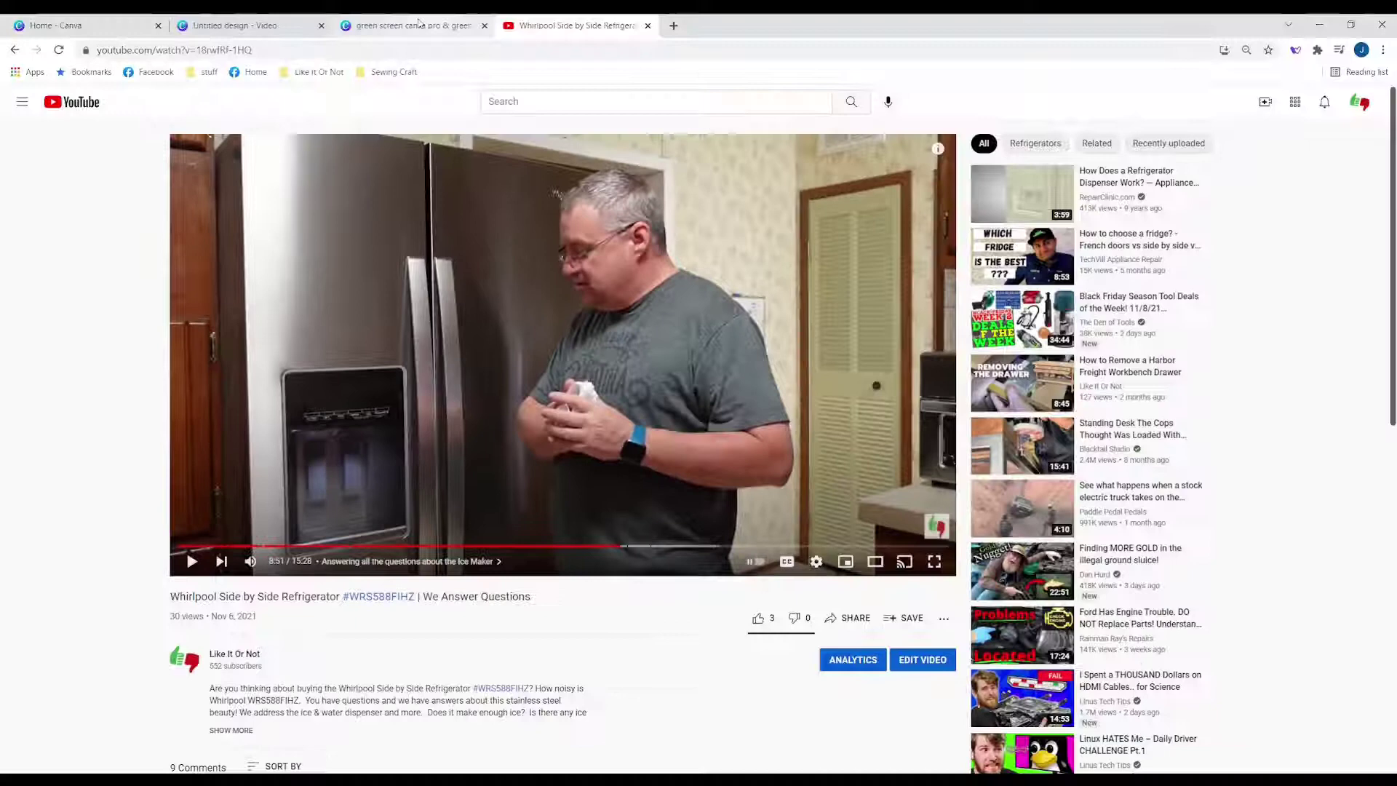
pyautogui.click(418, 24)
# Step: Paste the captured video frame onto page 9 and make it the page background
pyautogui.click(570, 404)
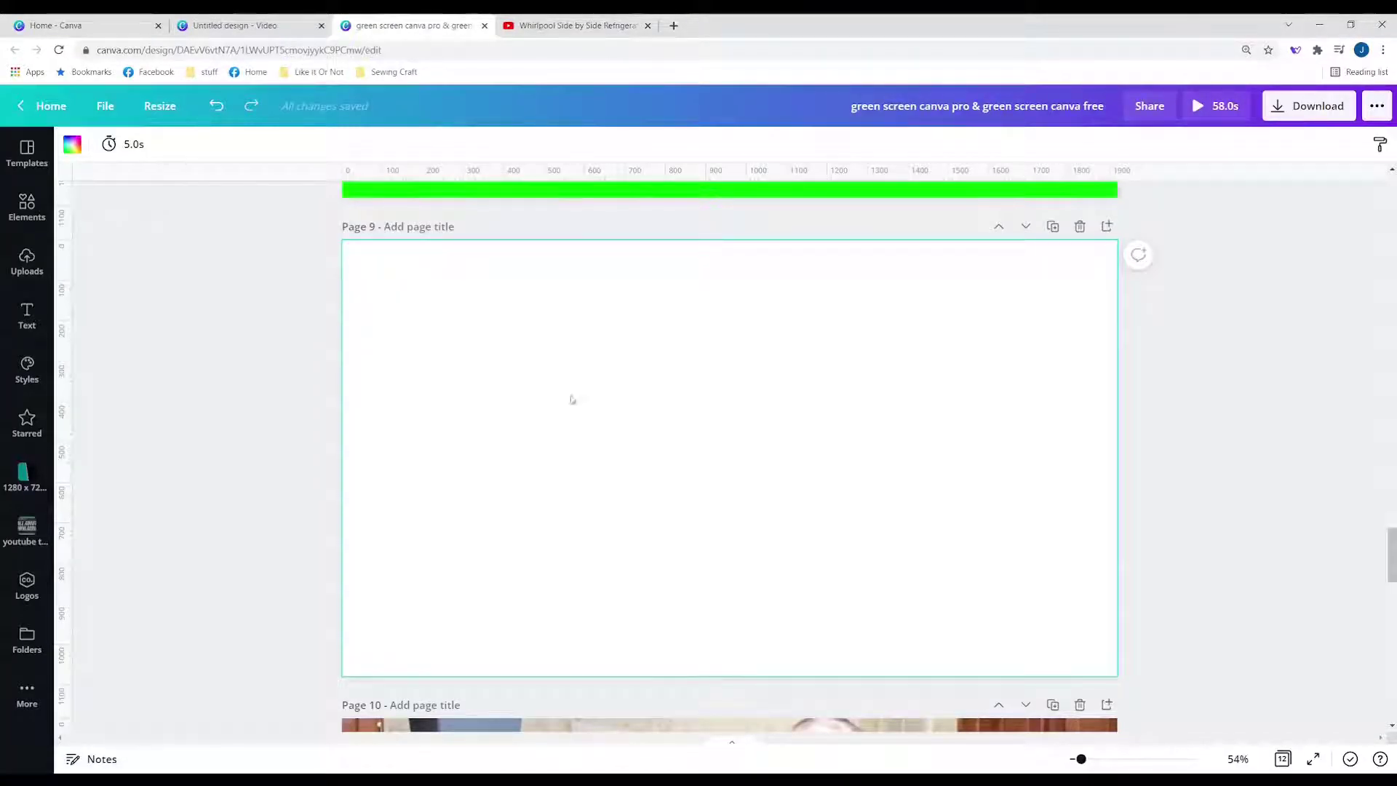
pyautogui.hotkey('ctrl', 'v')
pyautogui.rightClick(667, 376)
pyautogui.click(766, 710)
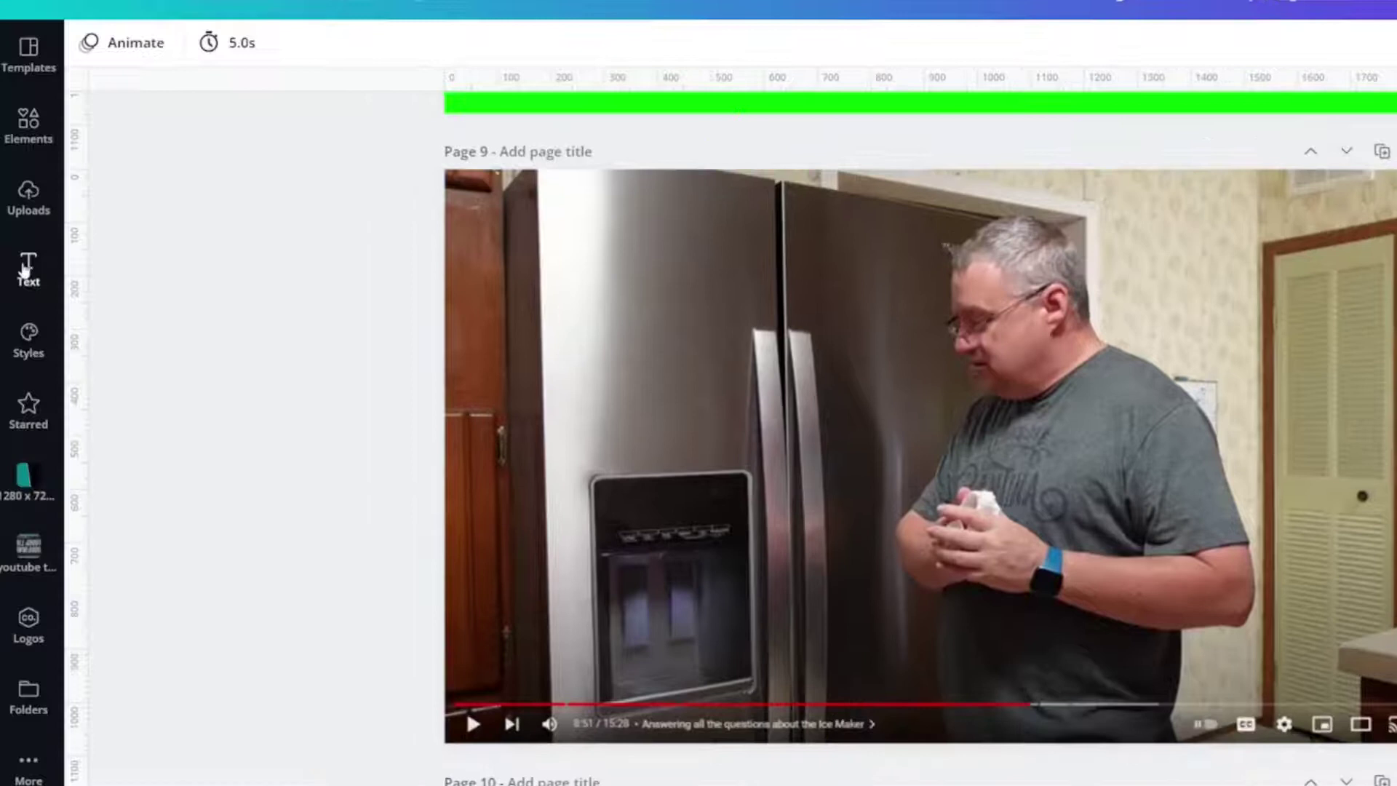
# Step: Add the HUGE SALE text combination from Recently used onto page 9
pyautogui.click(29, 269)
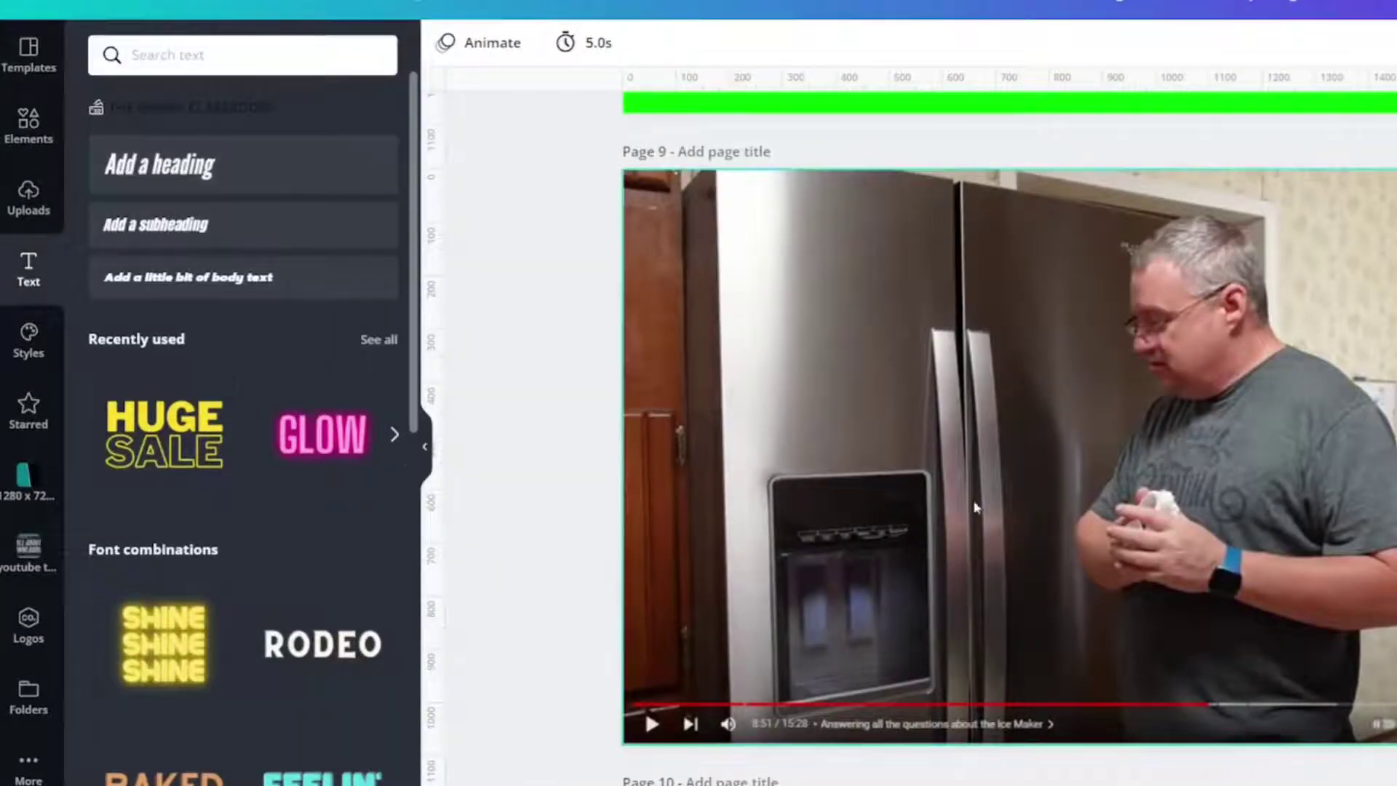
pyautogui.click(233, 447)
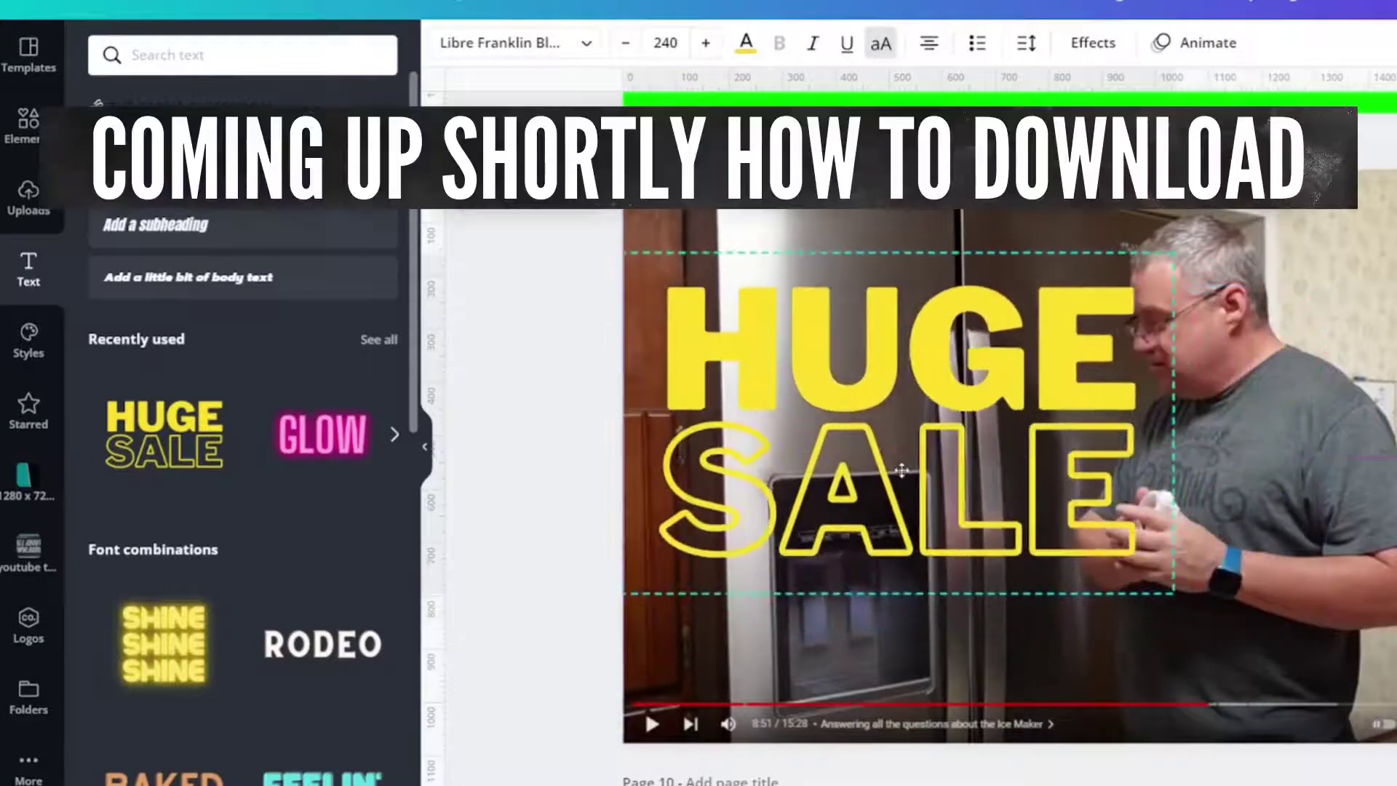
pyautogui.click(537, 426)
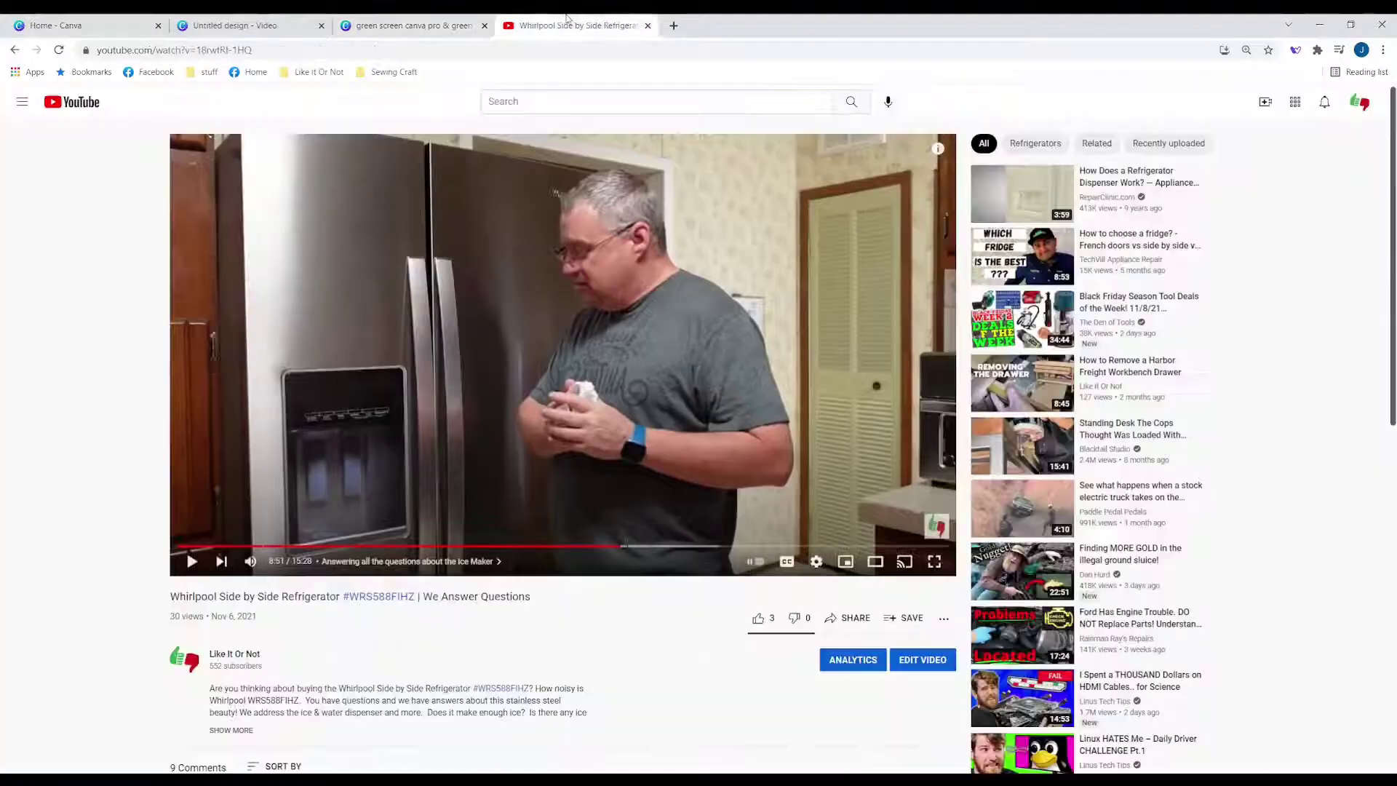
# Step: Seek the refrigerator video to 9:00 and open its info-card list of related videos
pyautogui.click(627, 545)
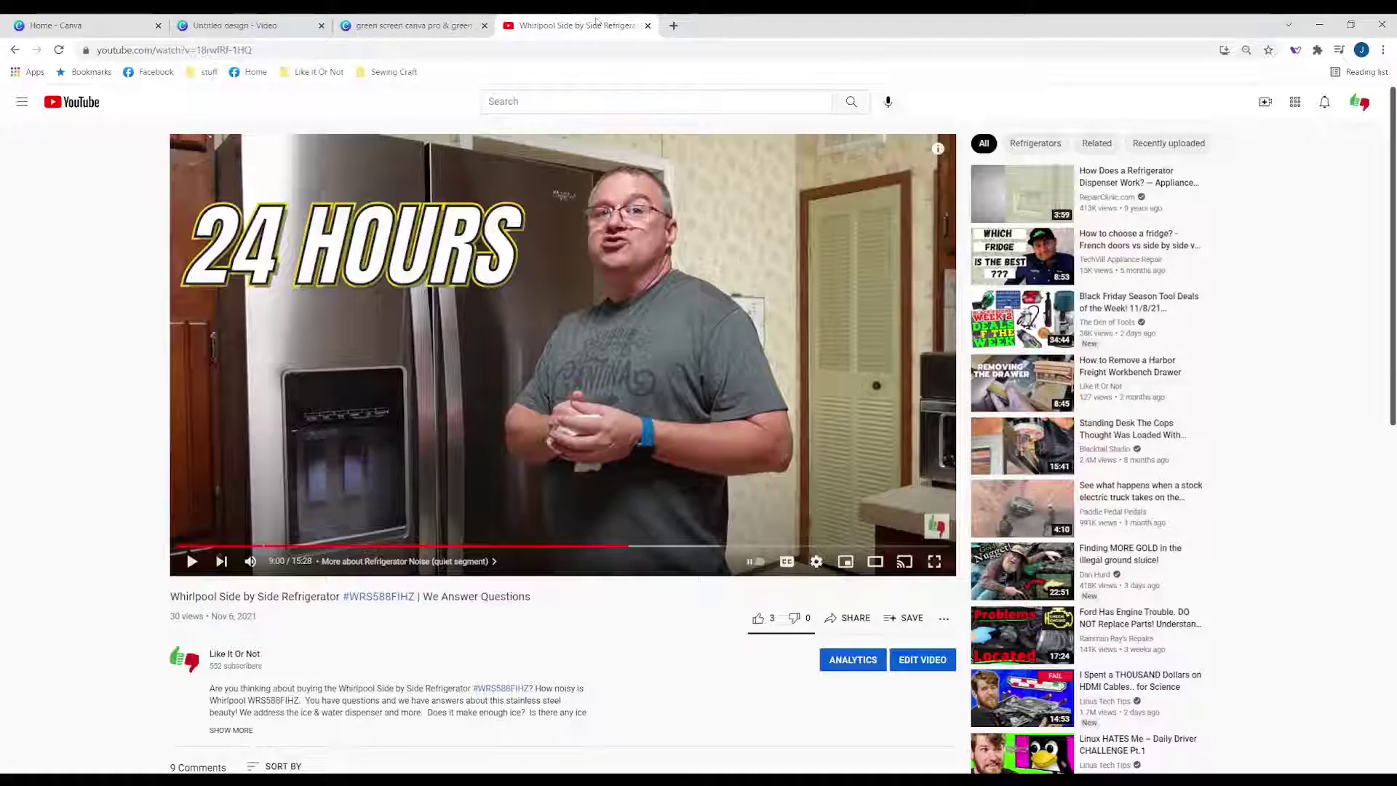
pyautogui.click(939, 149)
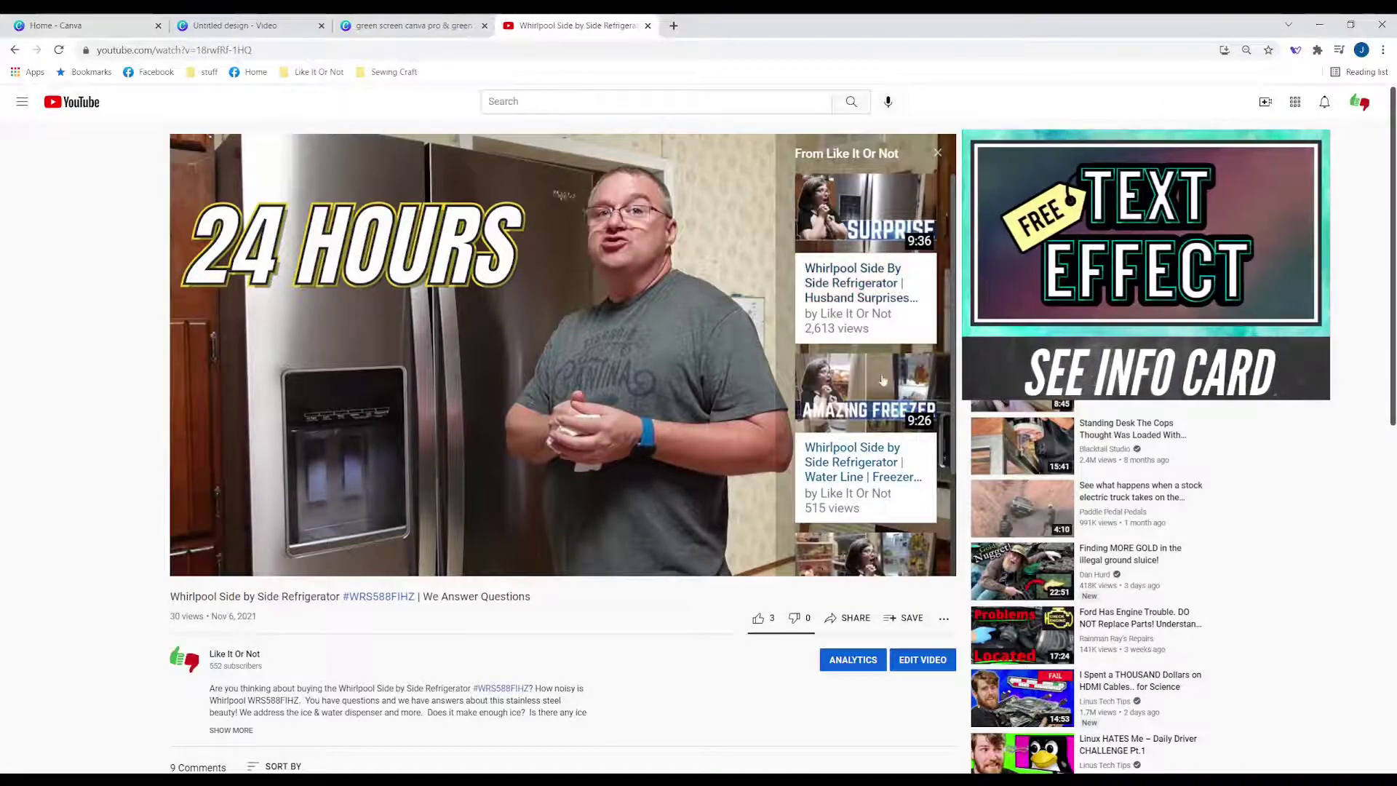
pyautogui.scroll(-2, 889, 375)
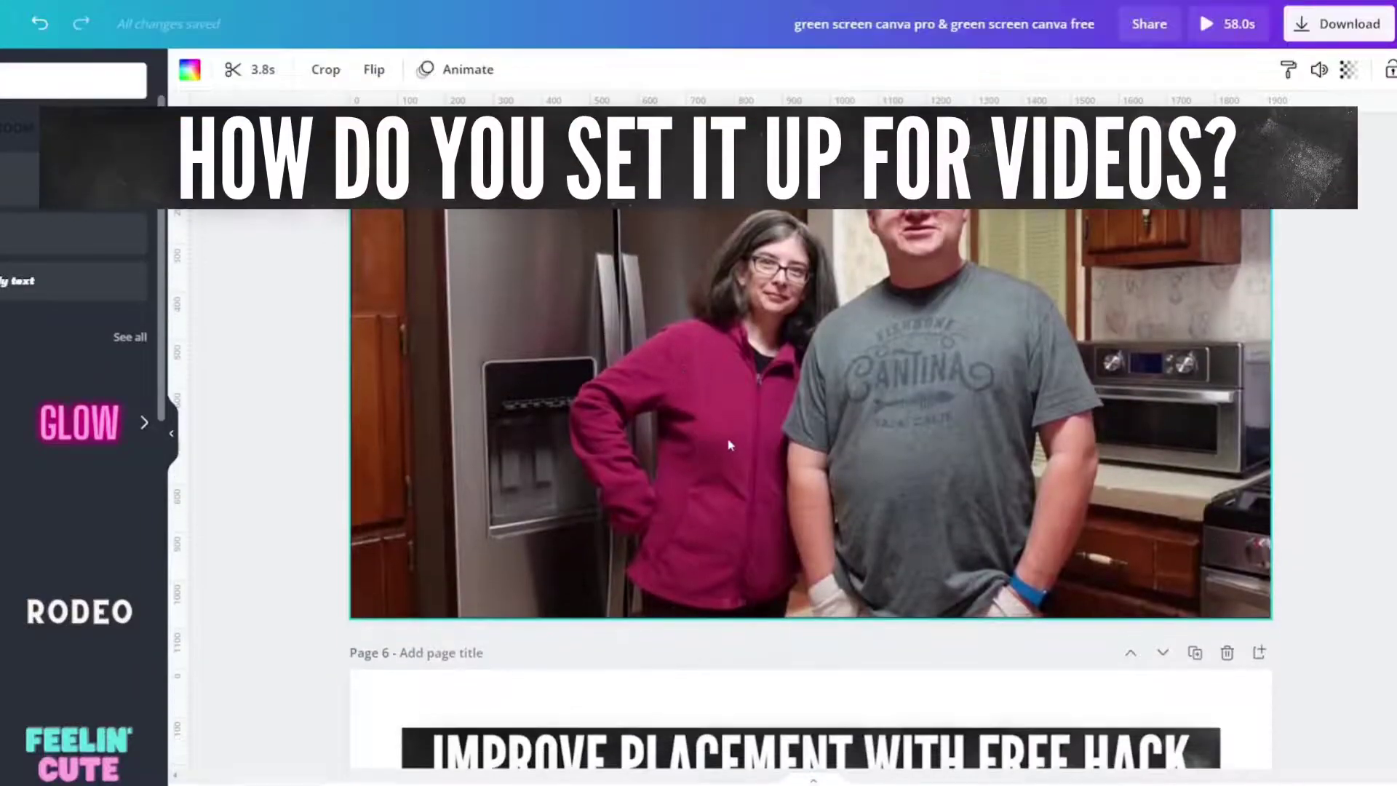
# Step: Move the IMPROVE PLACEMENT WITH FREE HACK banner from page 6 low onto page 5's kitchen photo
pyautogui.scroll(-3, 730, 446)
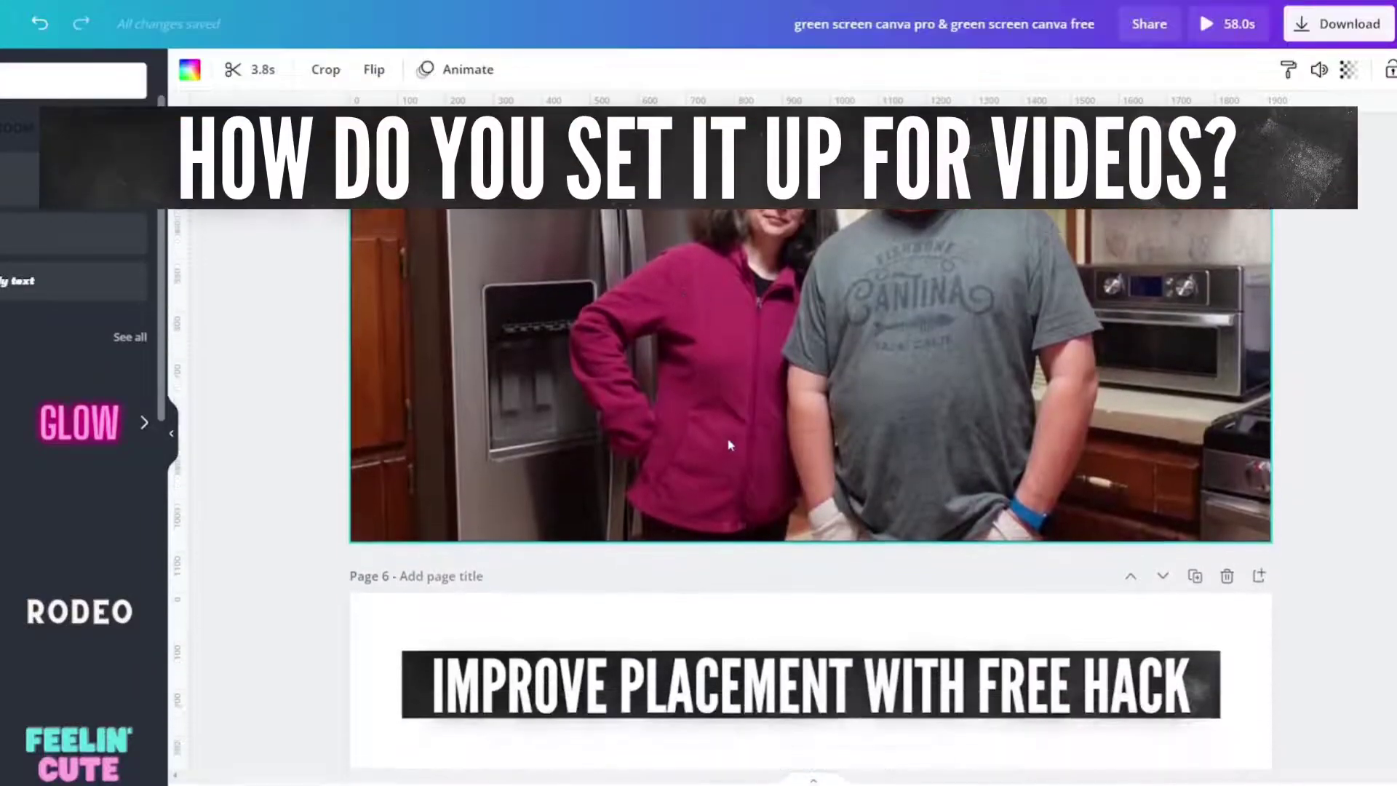
pyautogui.rightClick(644, 507)
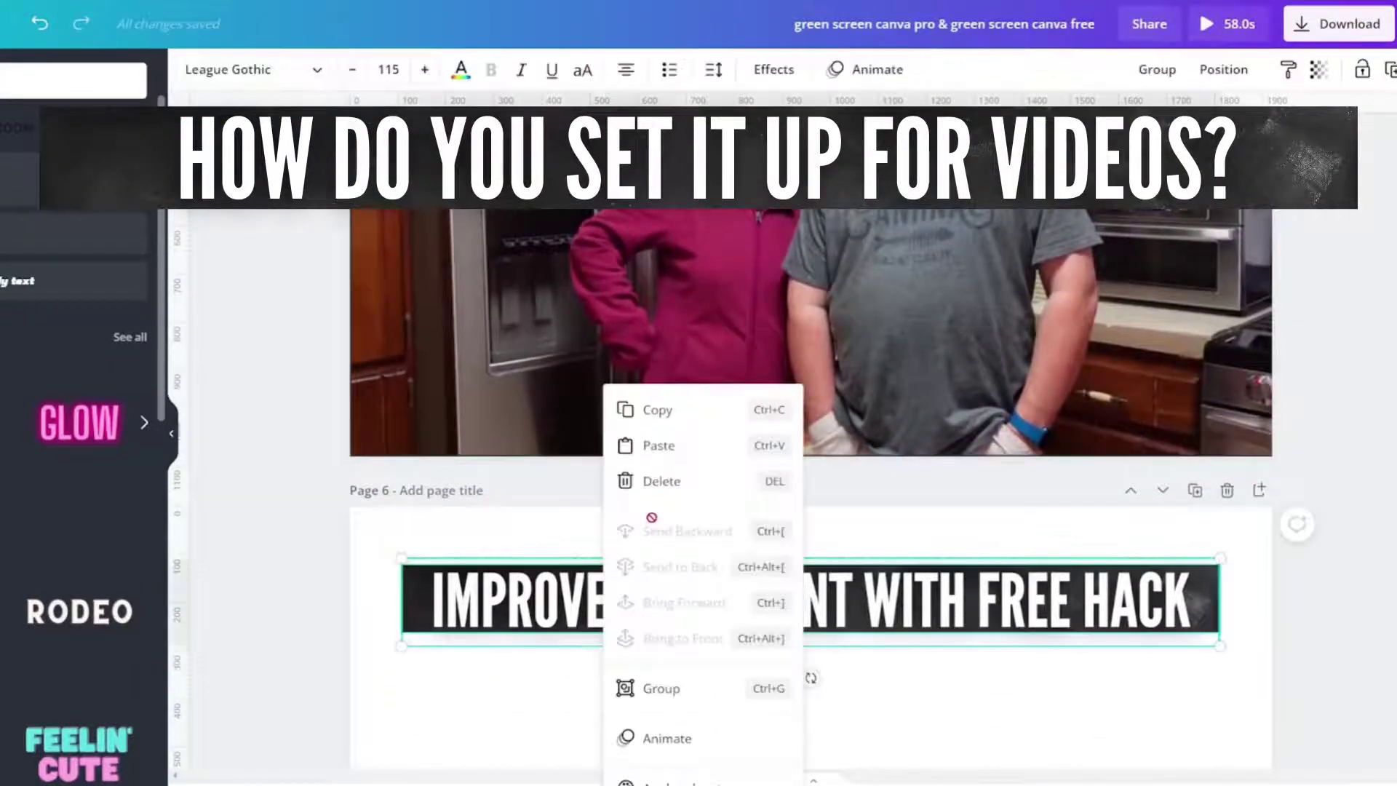
pyautogui.moveTo(493, 598); pyautogui.dragTo(507, 232)
pyautogui.scroll(3, 577, 353)
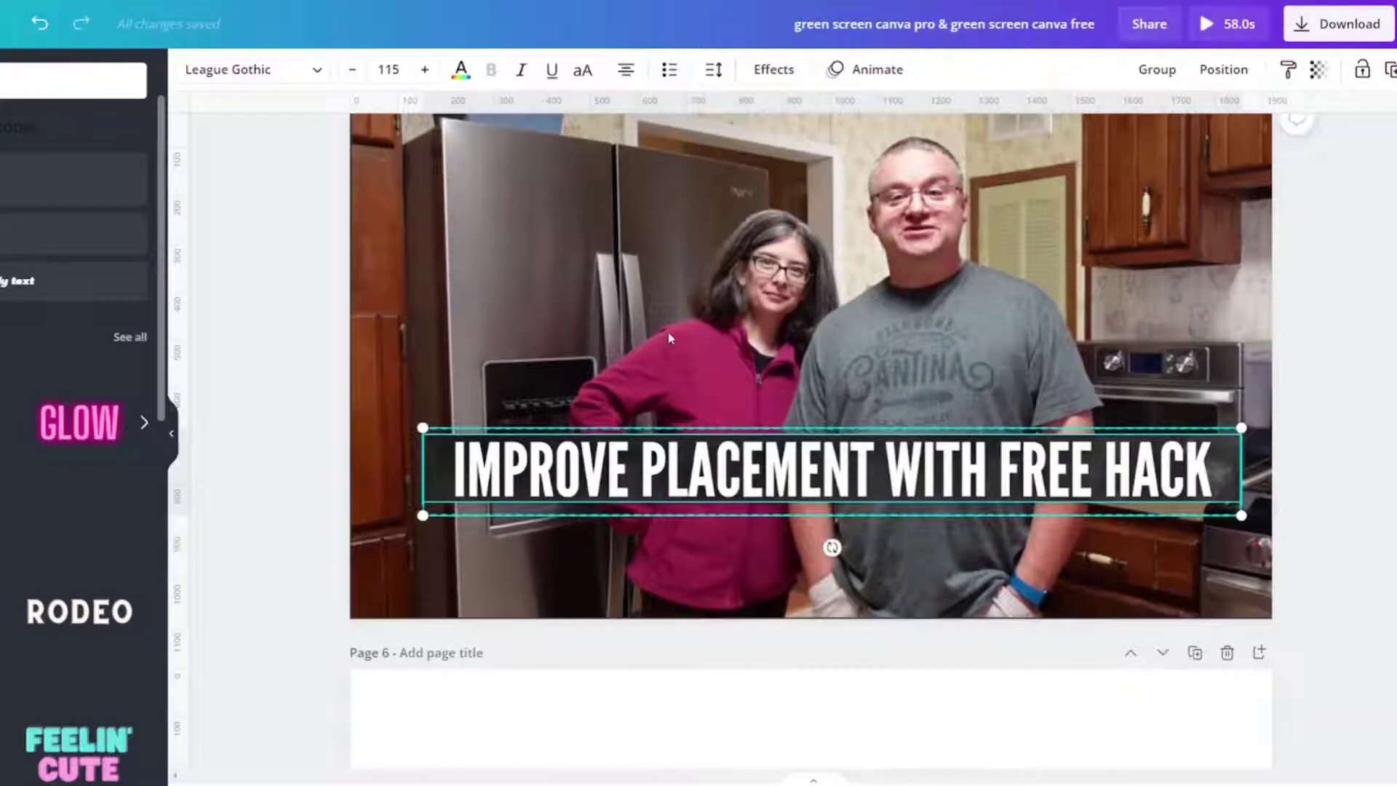
pyautogui.scroll(1, 670, 337)
pyautogui.moveTo(673, 536); pyautogui.dragTo(718, 567)
# Step: Delete page 5's kitchen photo and set the background to the bright green document colour
pyautogui.click(724, 353)
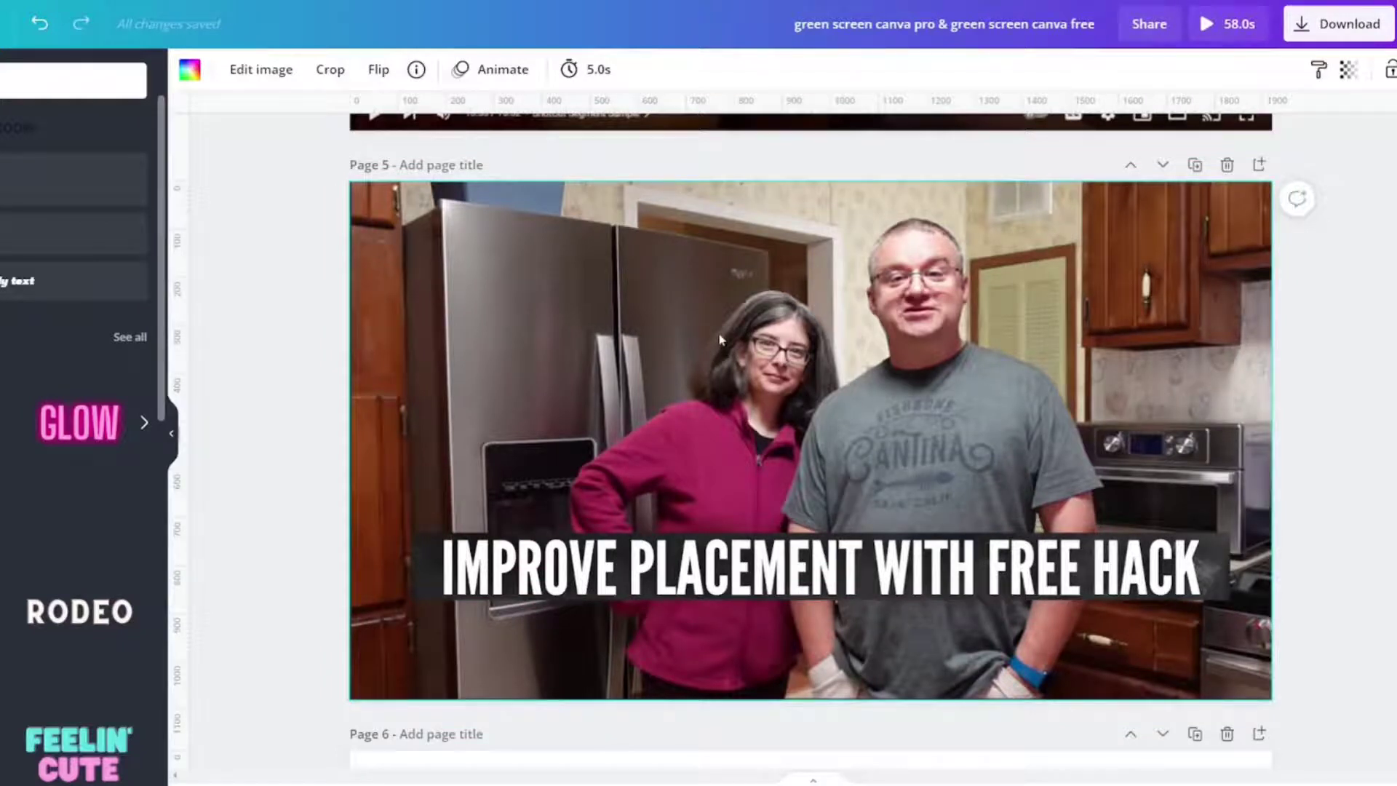
pyautogui.press('Delete')
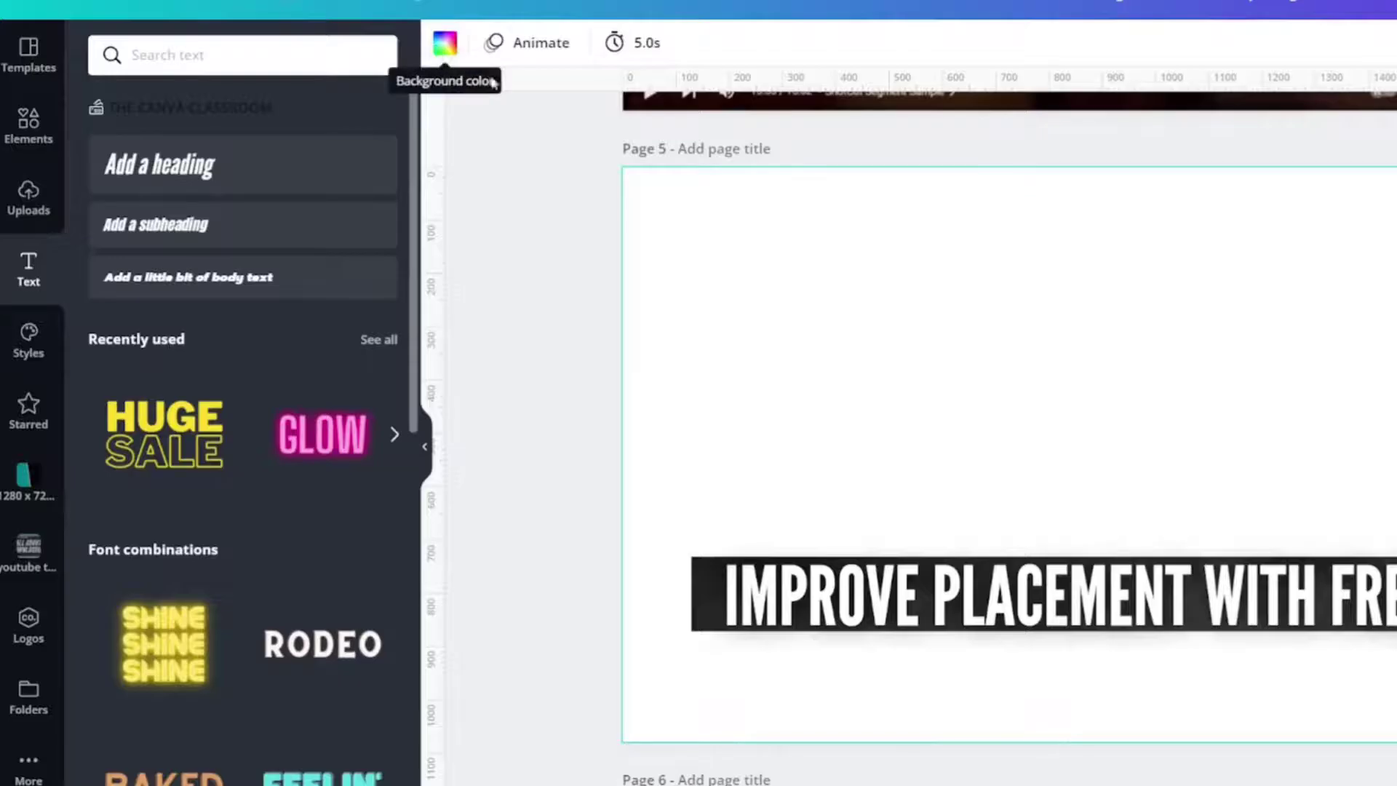
pyautogui.click(445, 42)
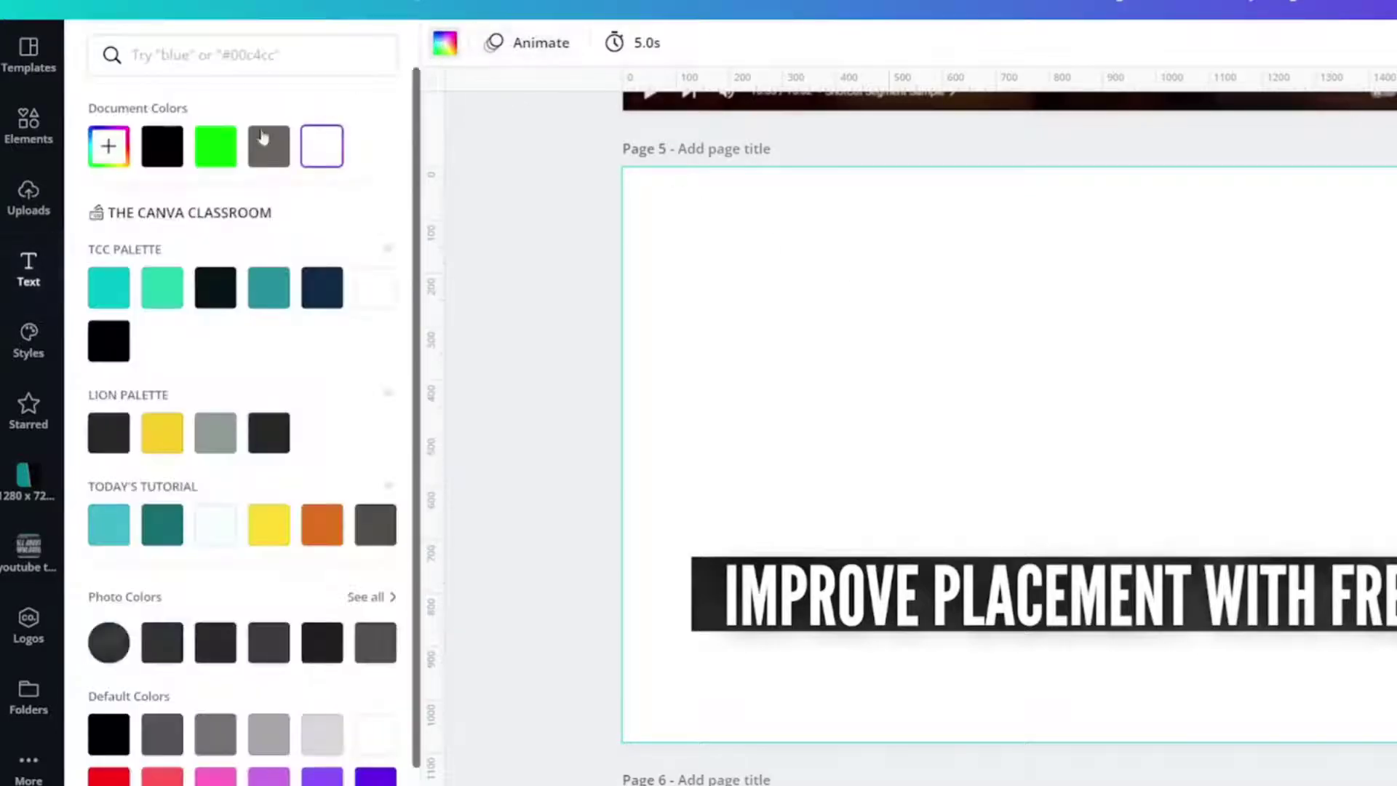
pyautogui.click(215, 149)
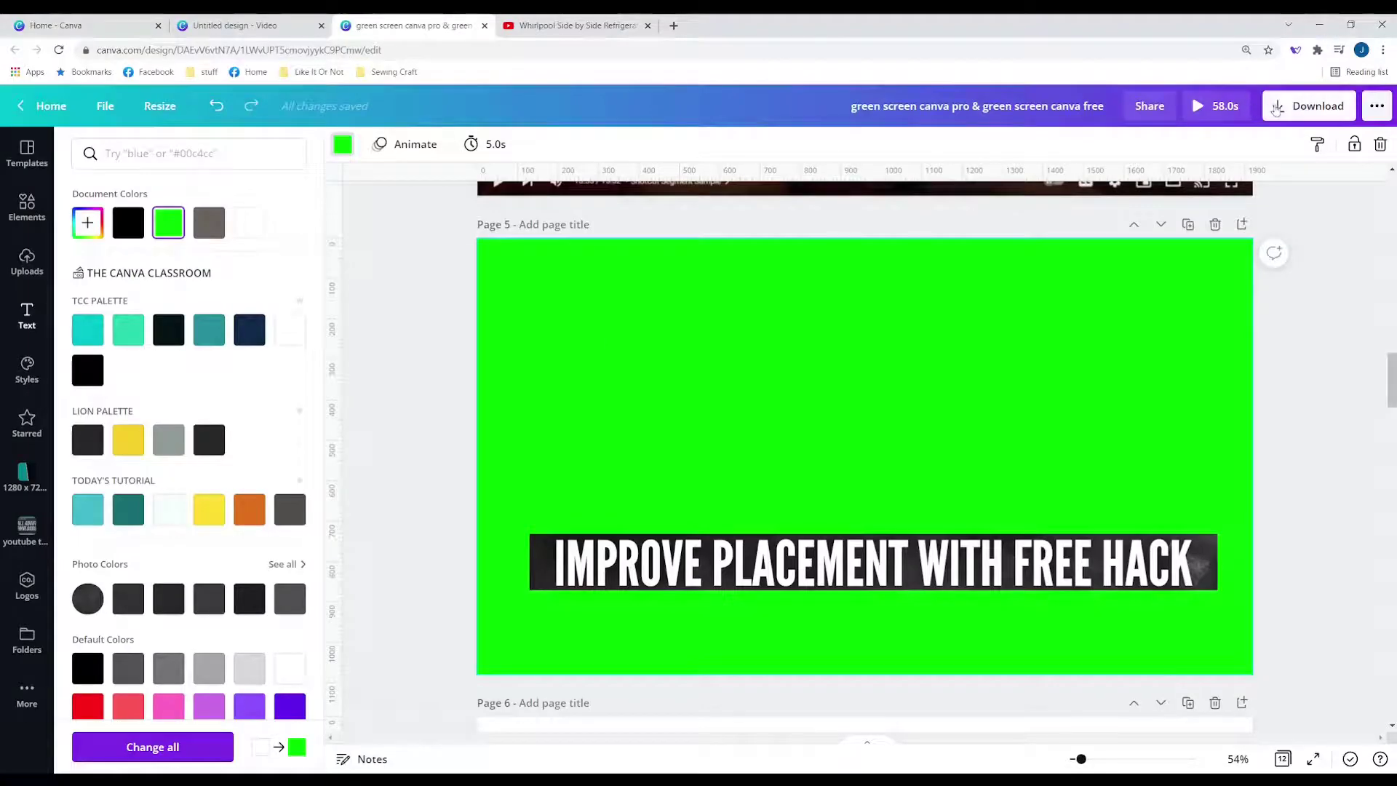
# Step: Download page 5 only as a PNG with transparent background
pyautogui.click(1277, 107)
pyautogui.click(1222, 207)
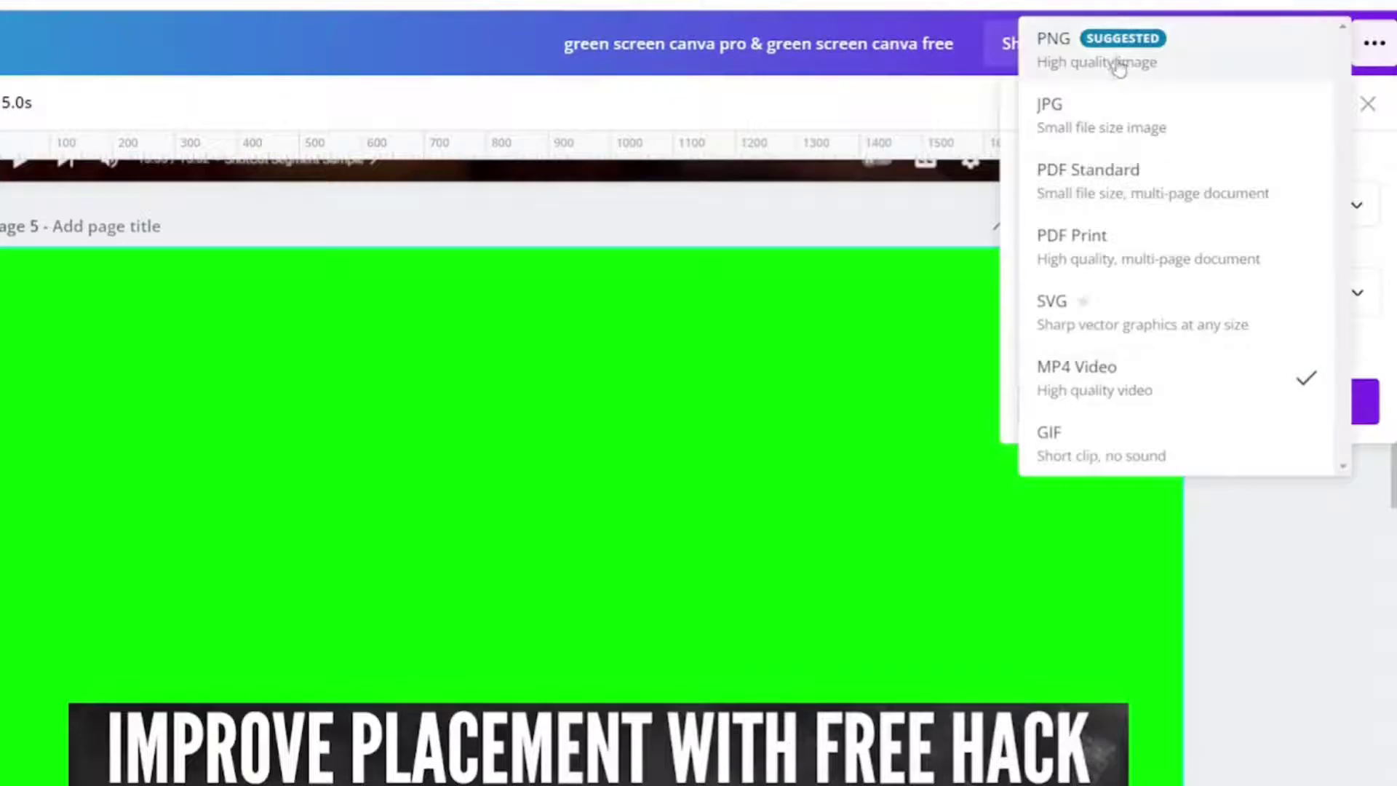
pyautogui.click(1207, 116)
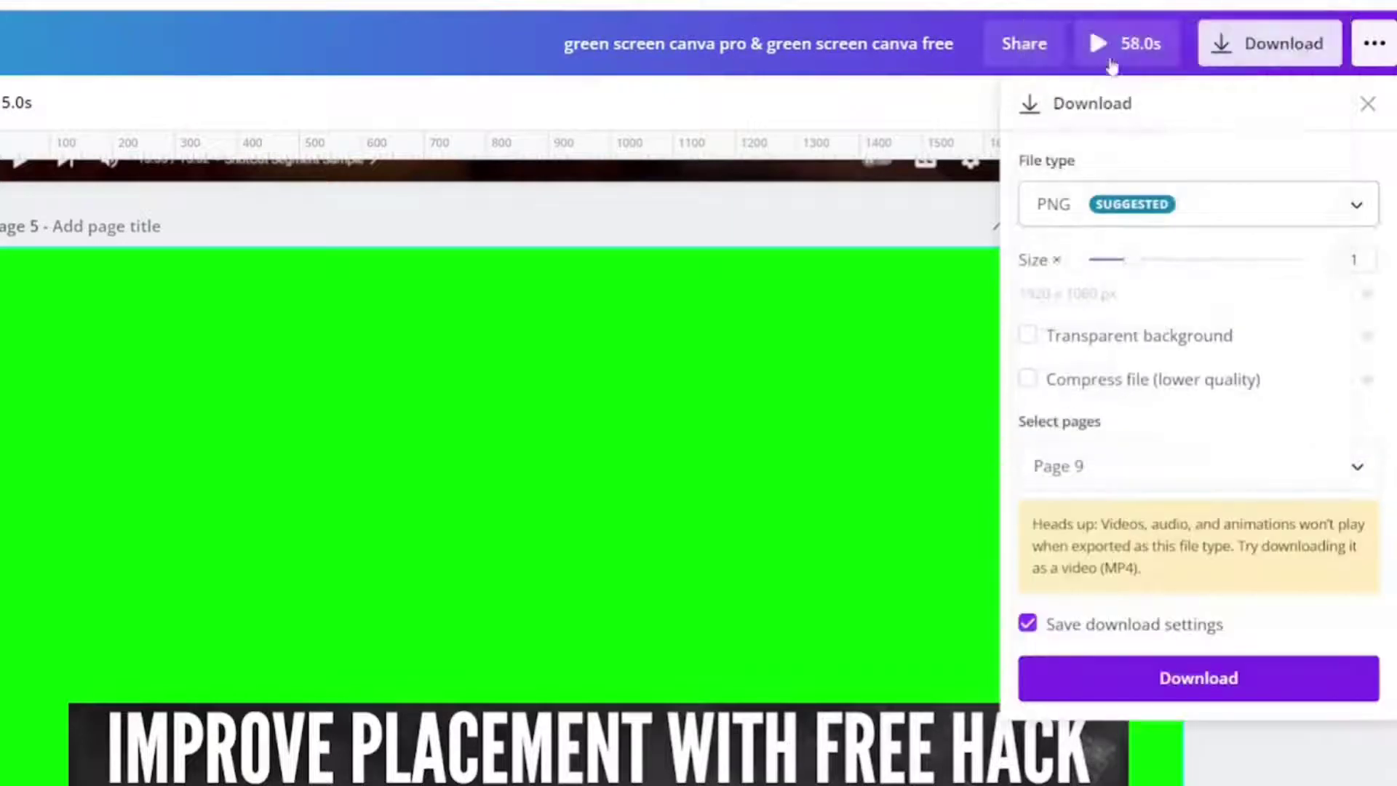
pyautogui.click(1028, 340)
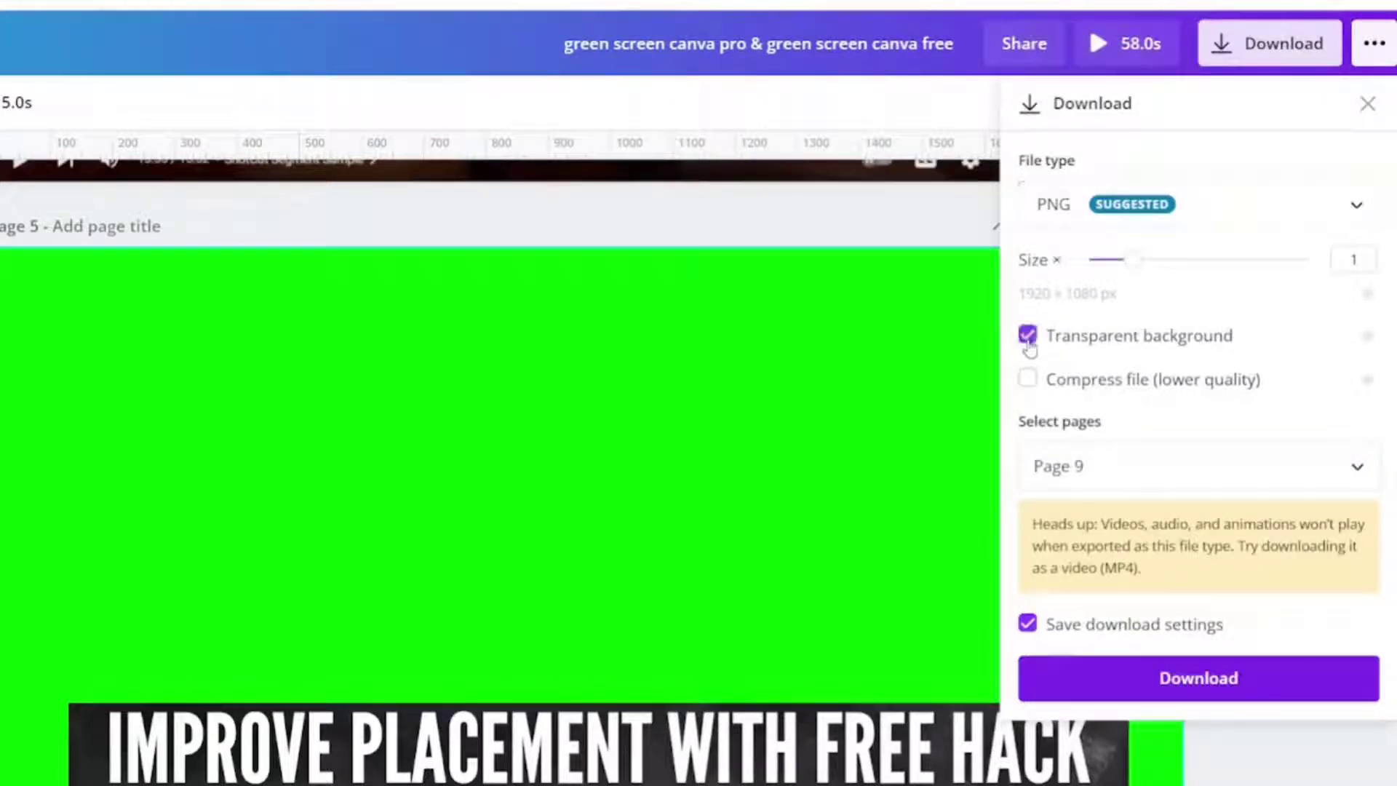
pyautogui.click(1095, 464)
pyautogui.write('9')
pyautogui.press('BackSpace')
pyautogui.write('5')
pyautogui.click(1032, 419)
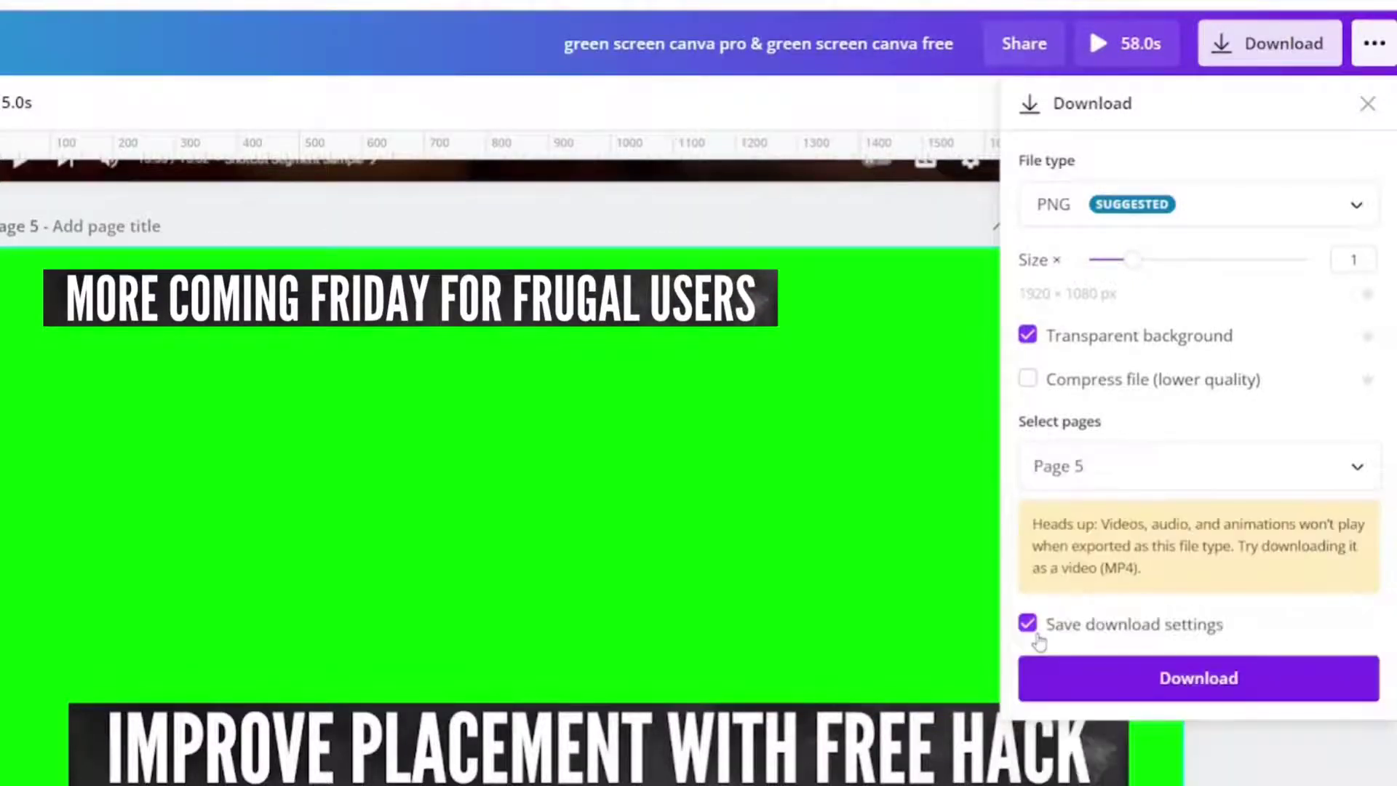
pyautogui.click(1130, 682)
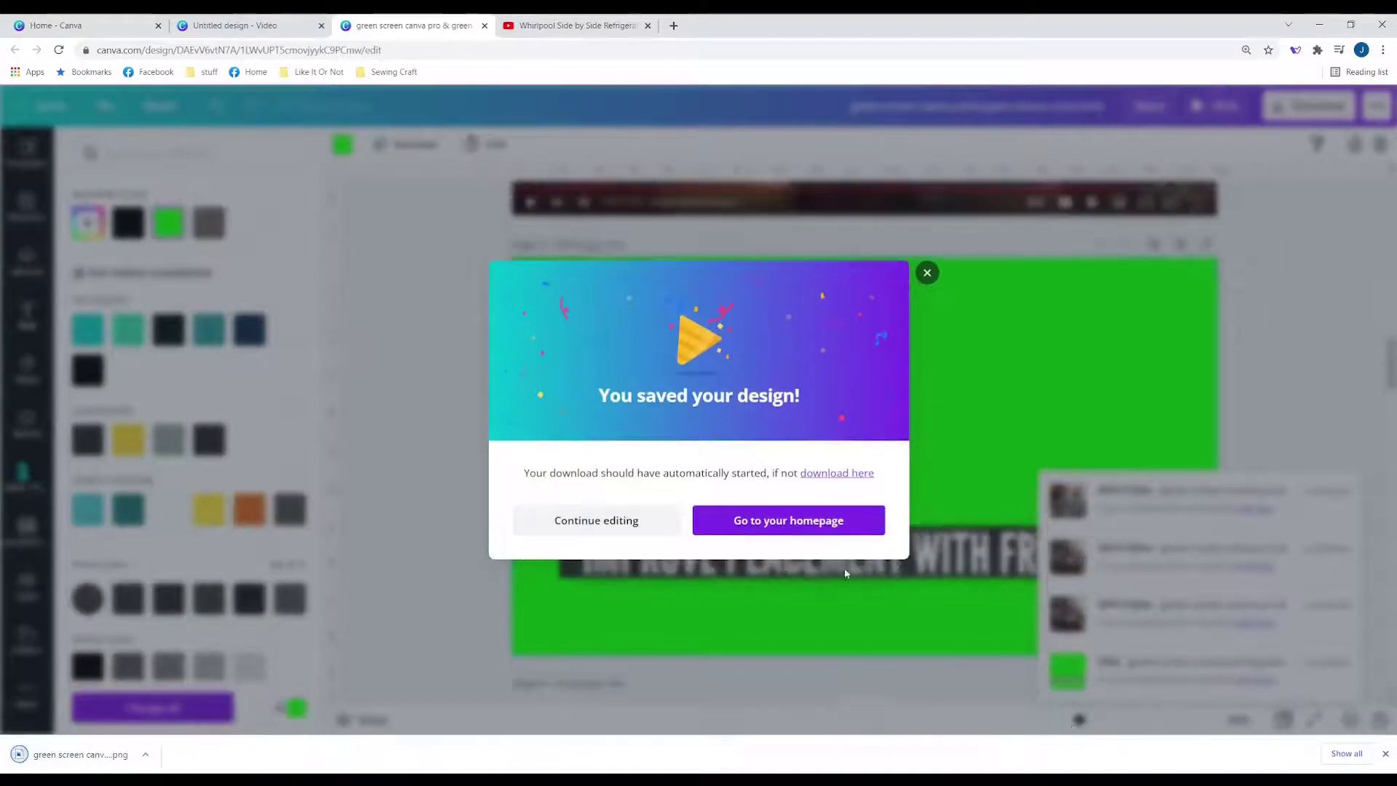
# Step: Dismiss the saved-design message and download page 5 as a PNG again, closing Chrome's download bar before and after
pyautogui.click(595, 520)
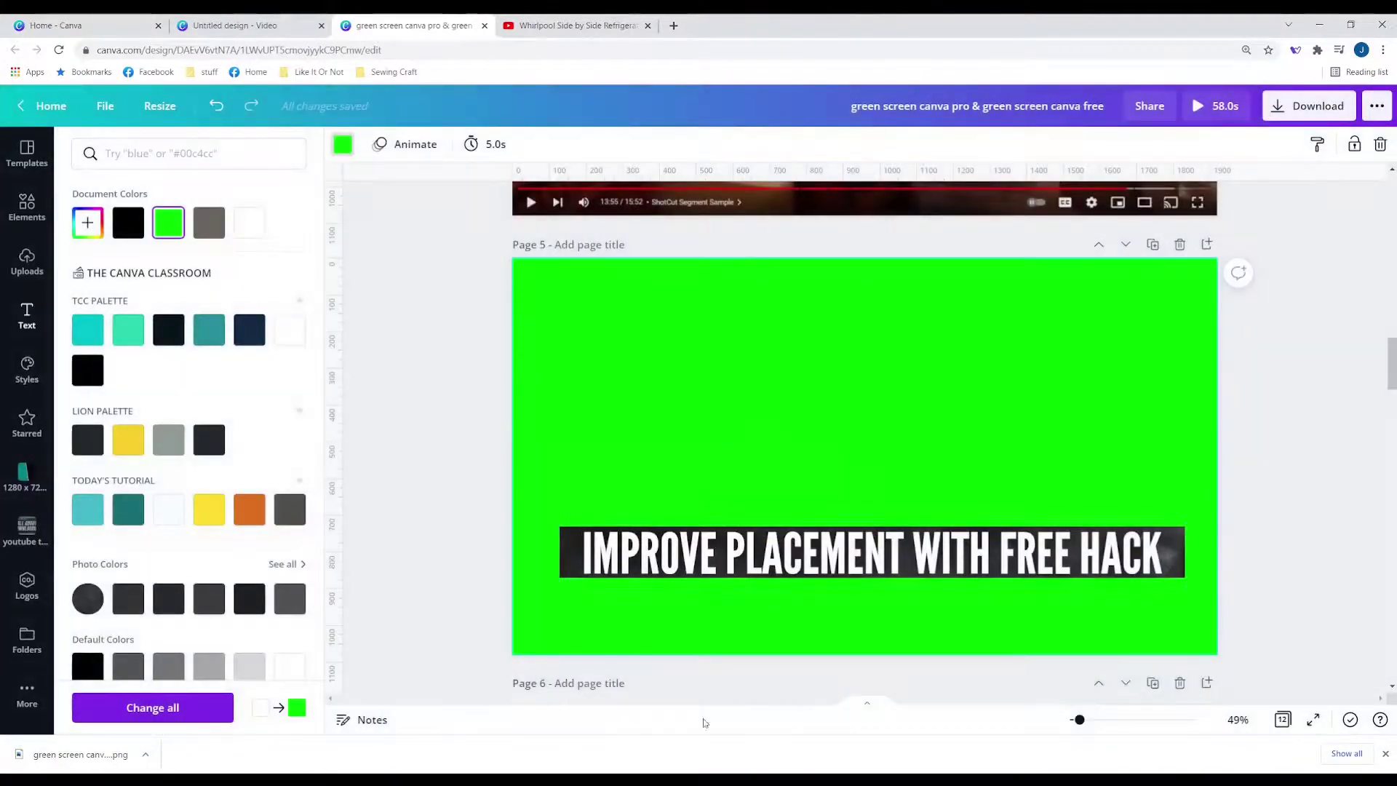
pyautogui.click(1385, 752)
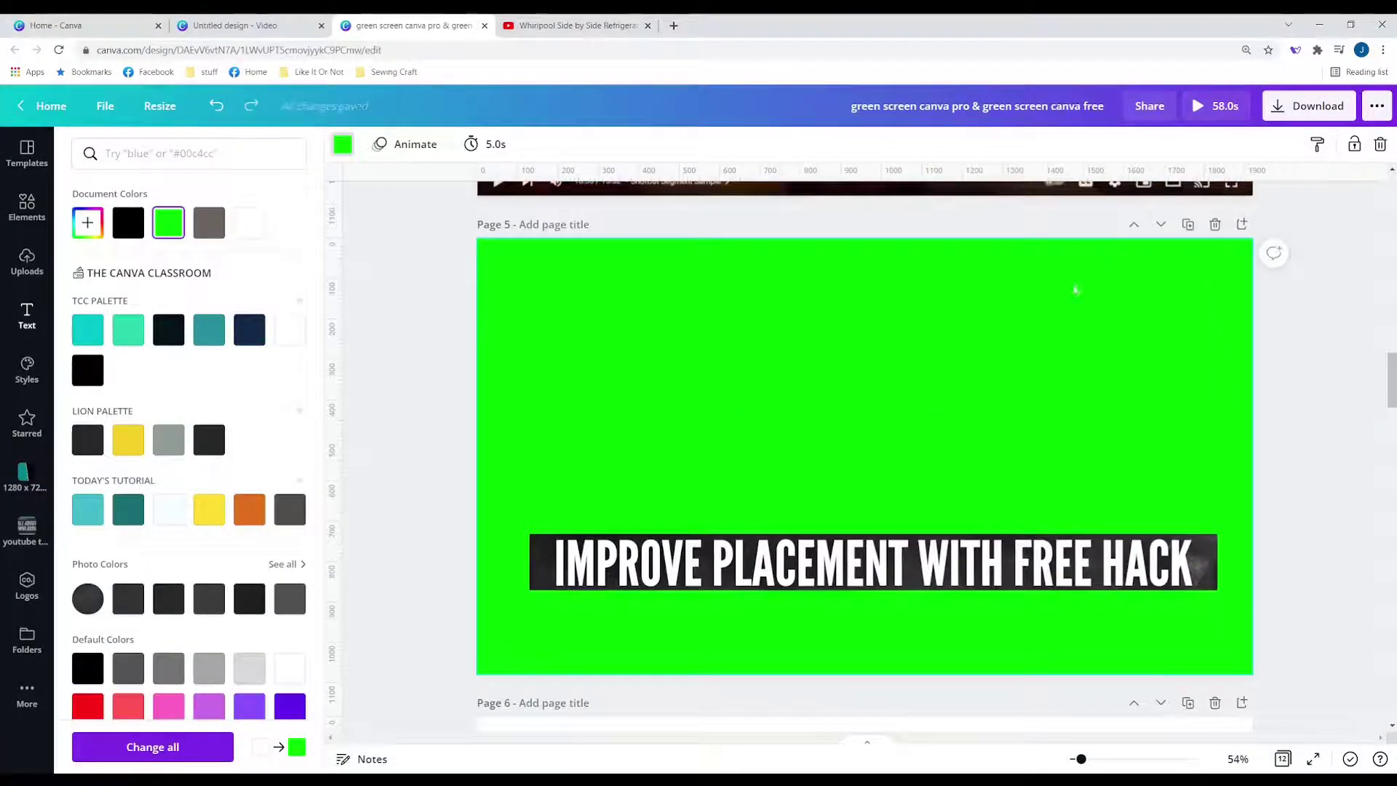
pyautogui.click(1309, 106)
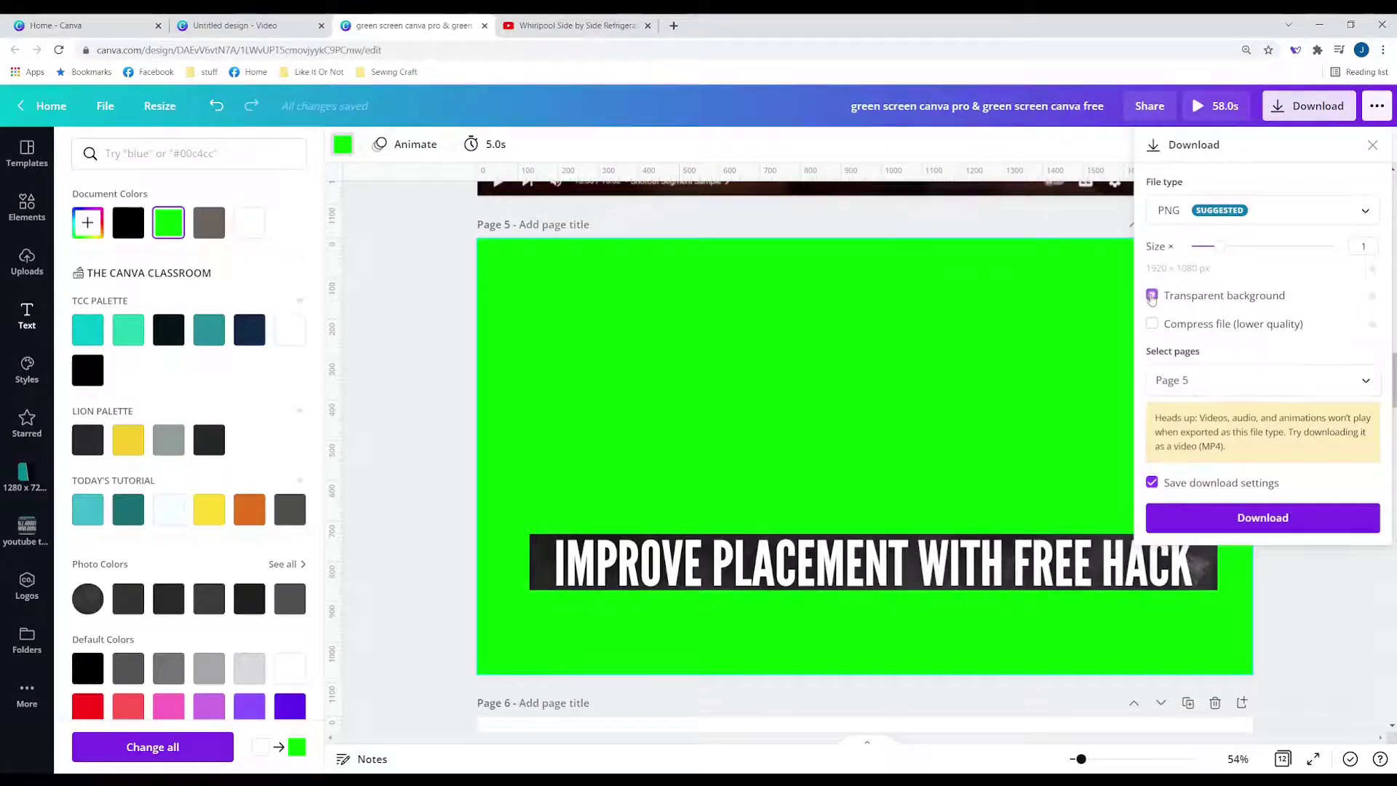
pyautogui.click(1261, 515)
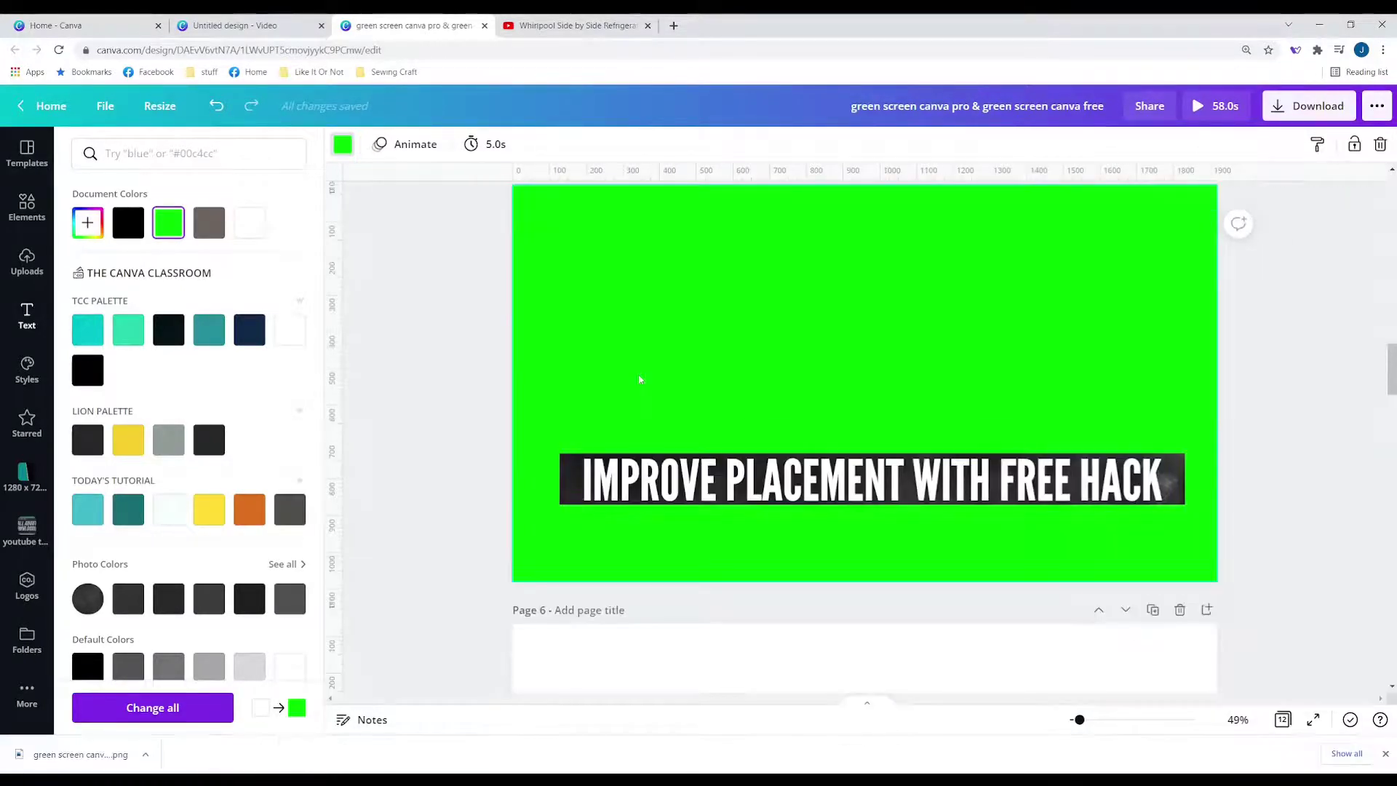
pyautogui.click(1385, 753)
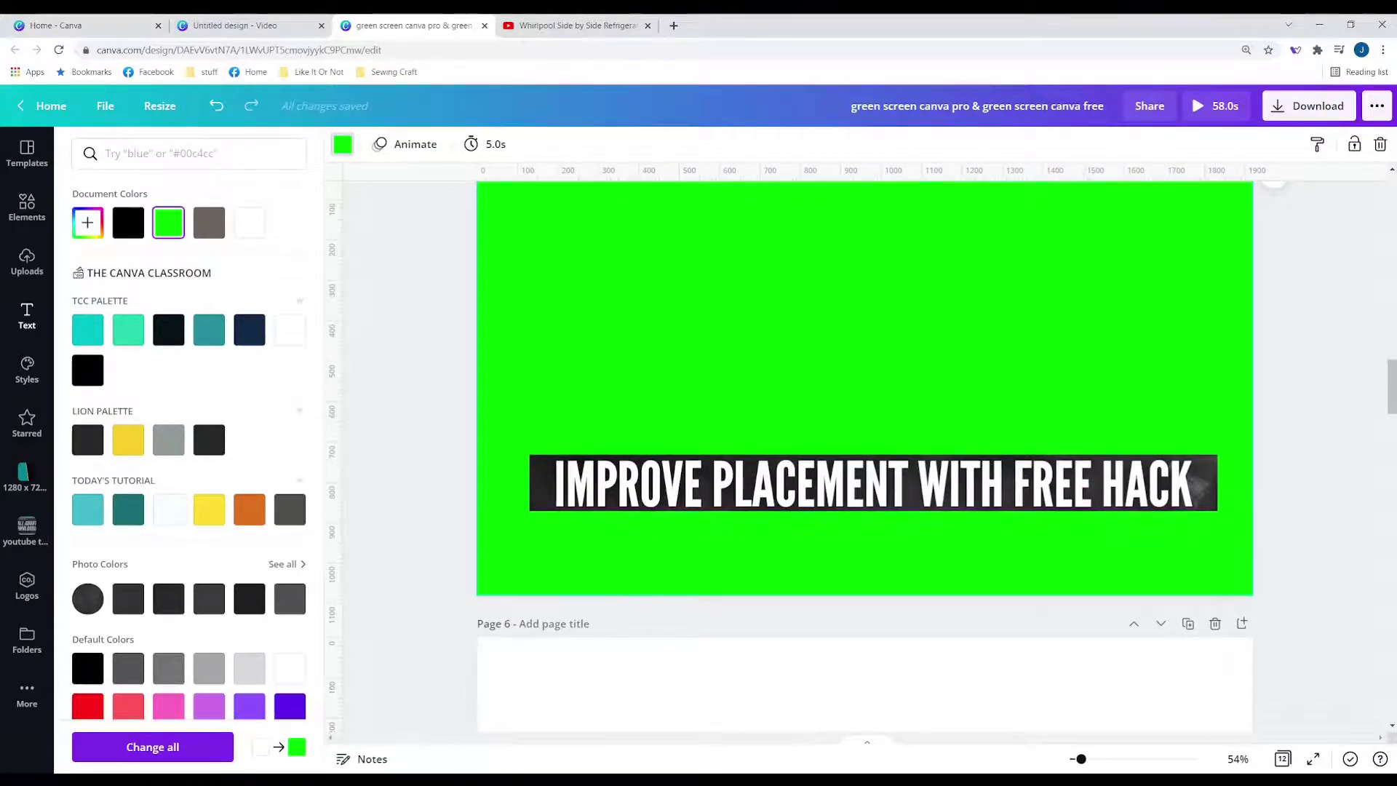